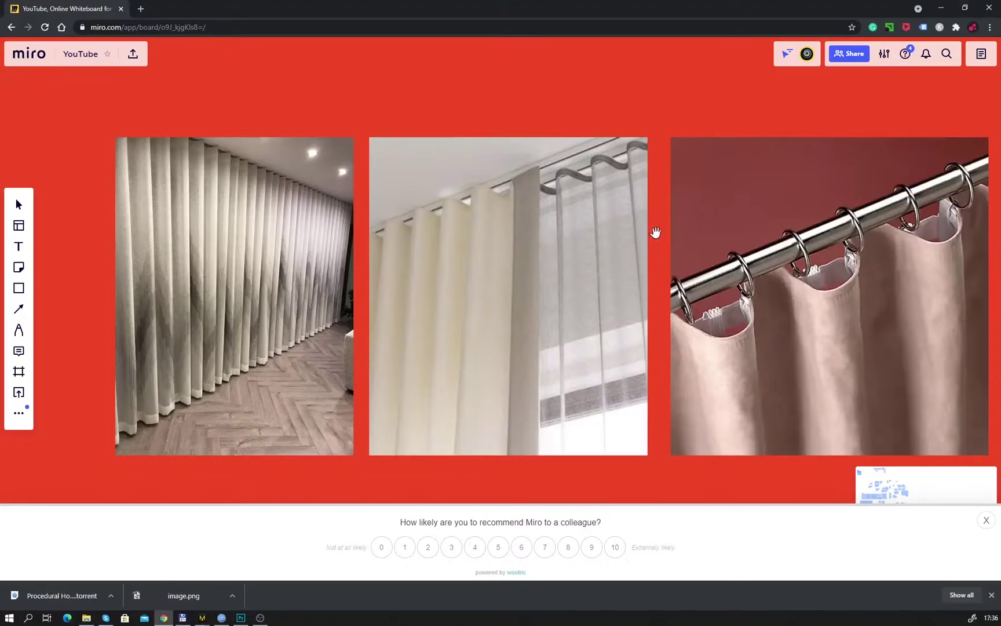
Step: Look over the curtain reference photos on the board and switch to Marvelous Designer
scroll(660, 232, down, 3)
scroll(659, 233, up, 3)
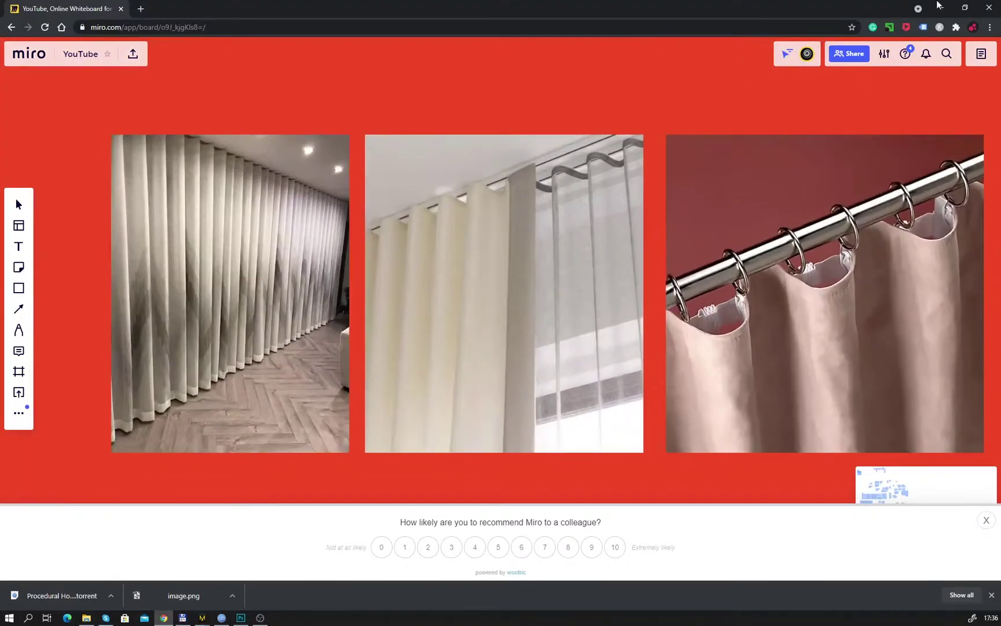
click(941, 7)
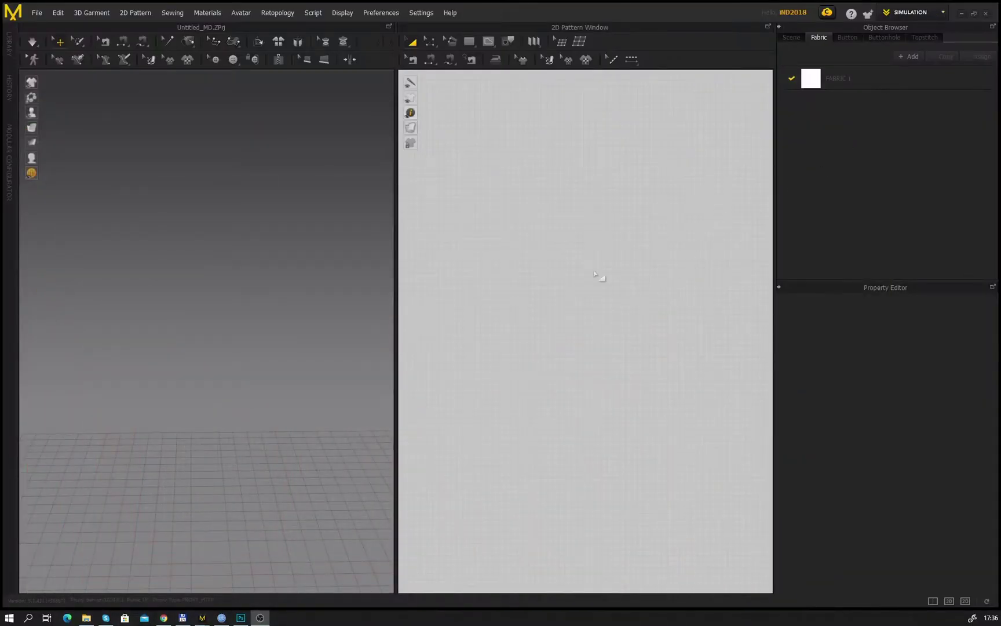
Step: Create a rectangular pattern 500 mm wide and 50 mm high in the 2D window
click(469, 42)
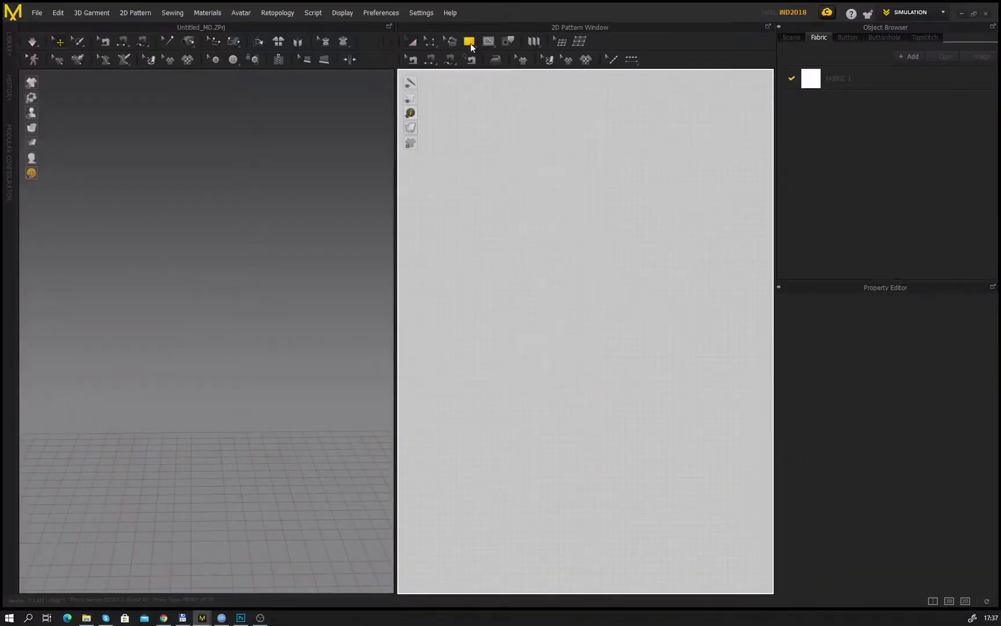
click(556, 279)
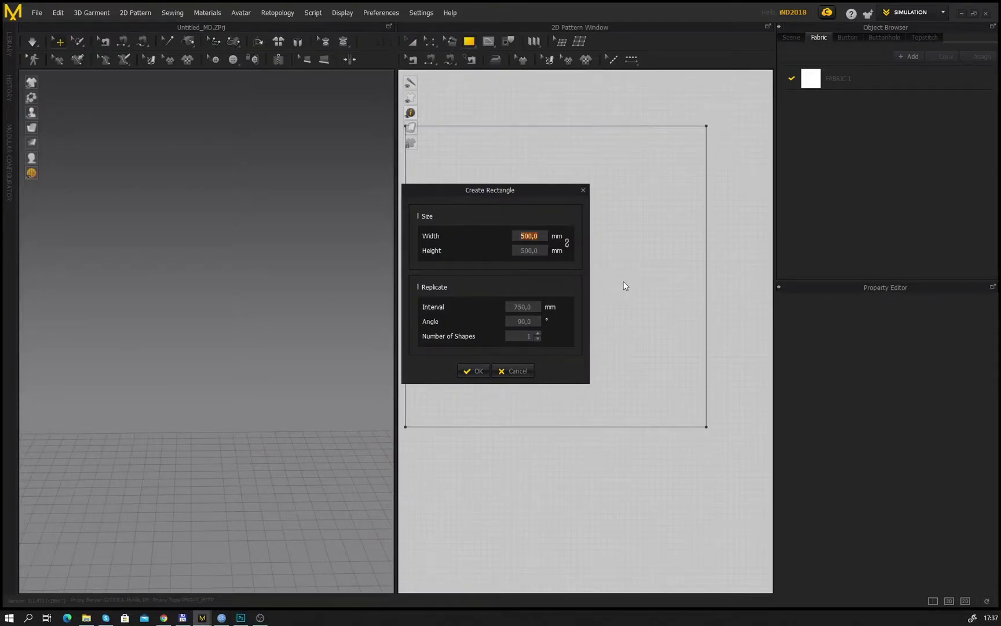
key(Tab)
text(50)
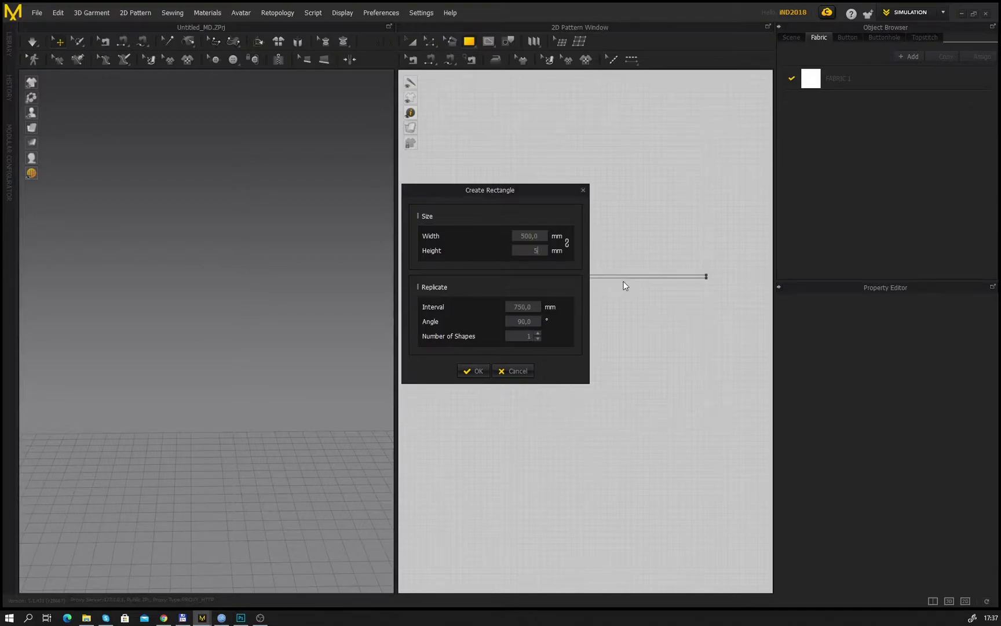
click(476, 371)
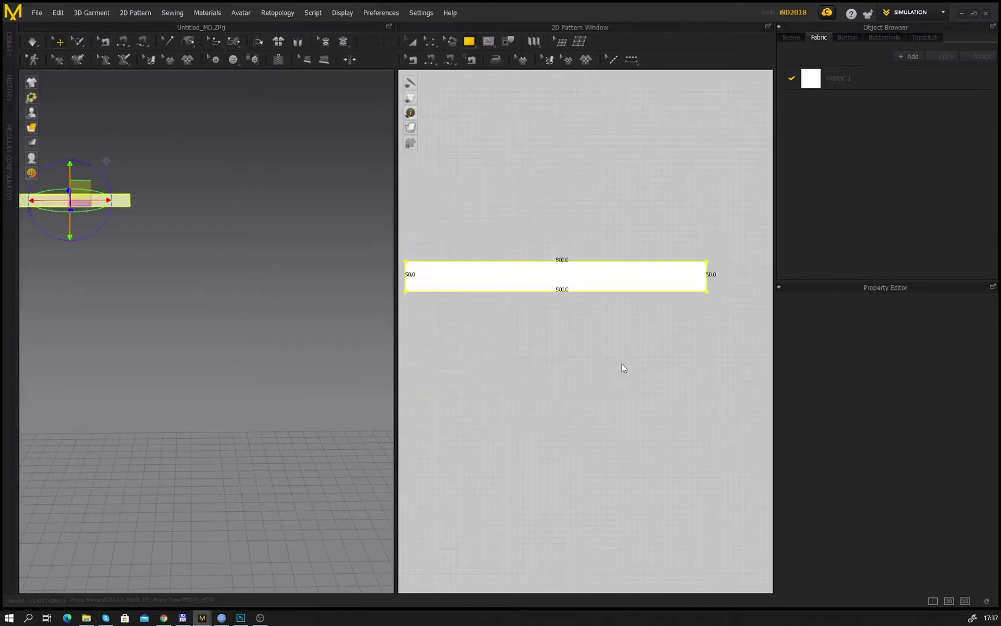
Step: Shift the strip slightly and split its upper long edge uniformly into 10 segments
click(430, 41)
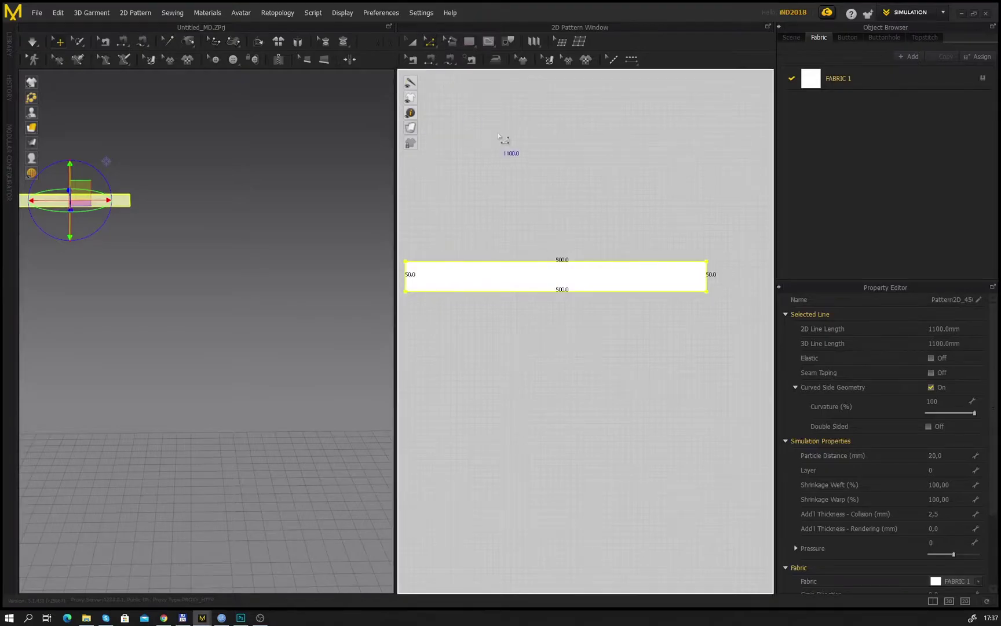
drag(506, 260, 551, 246)
click(522, 256)
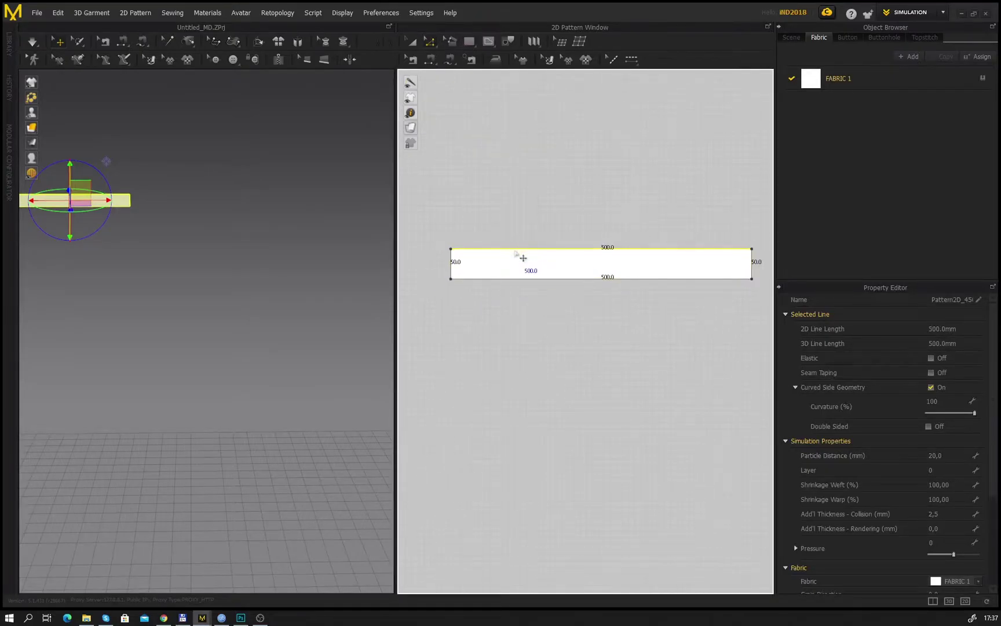
right_click(515, 253)
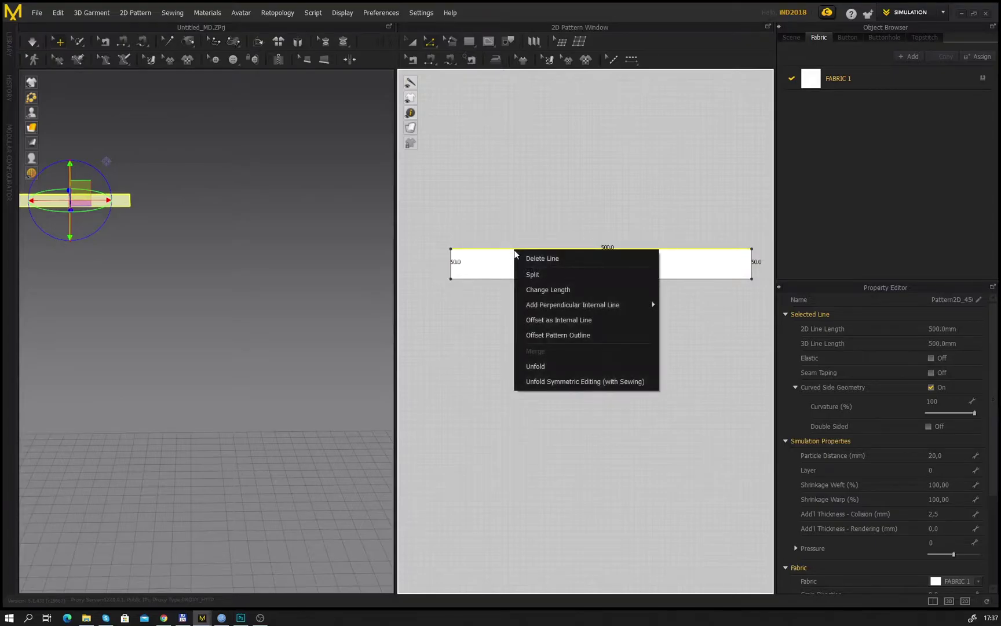
click(545, 273)
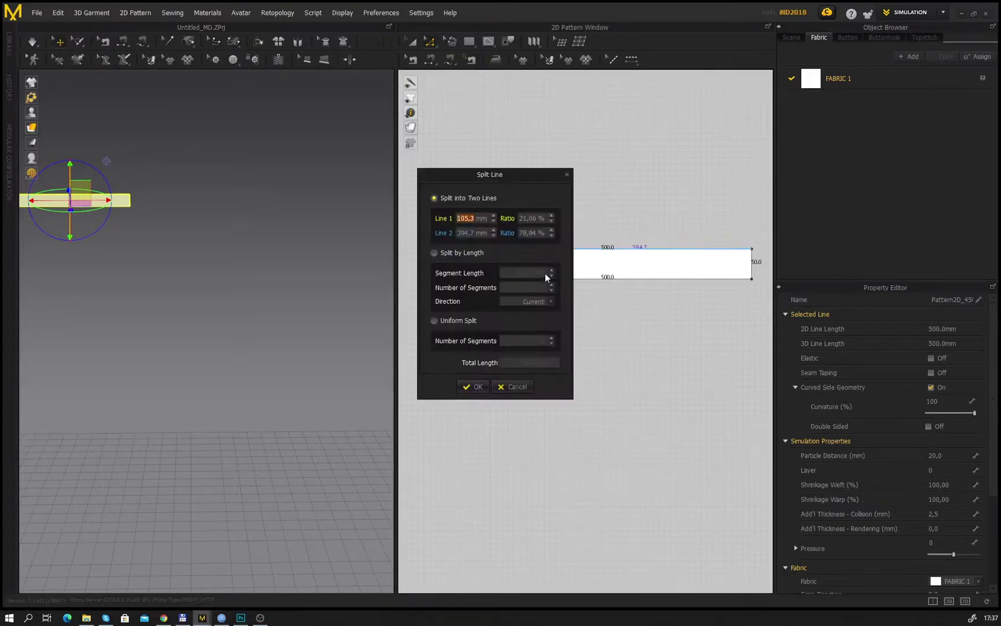
click(434, 320)
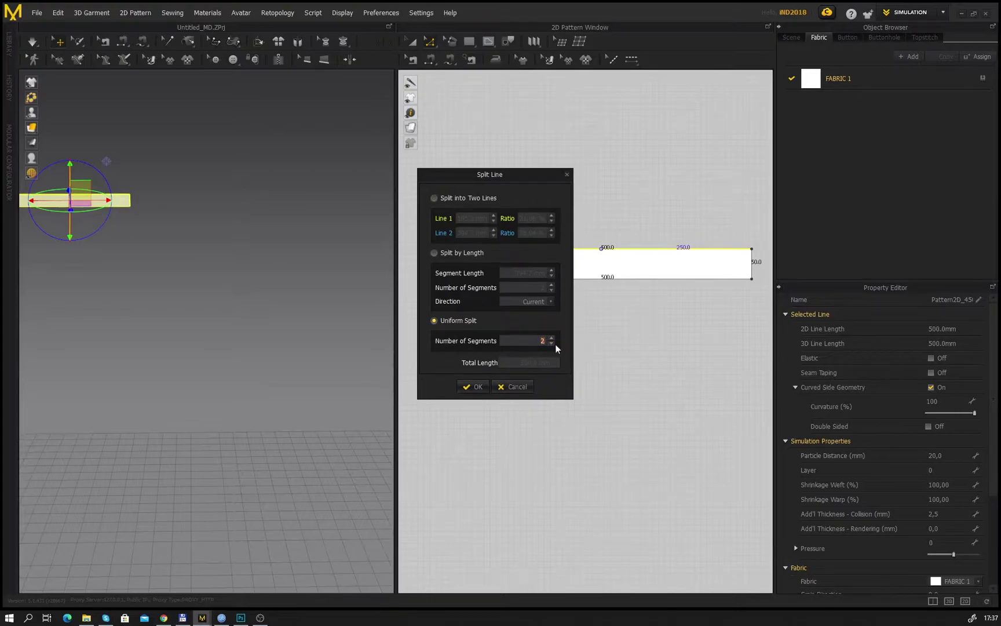
text(10)
click(474, 387)
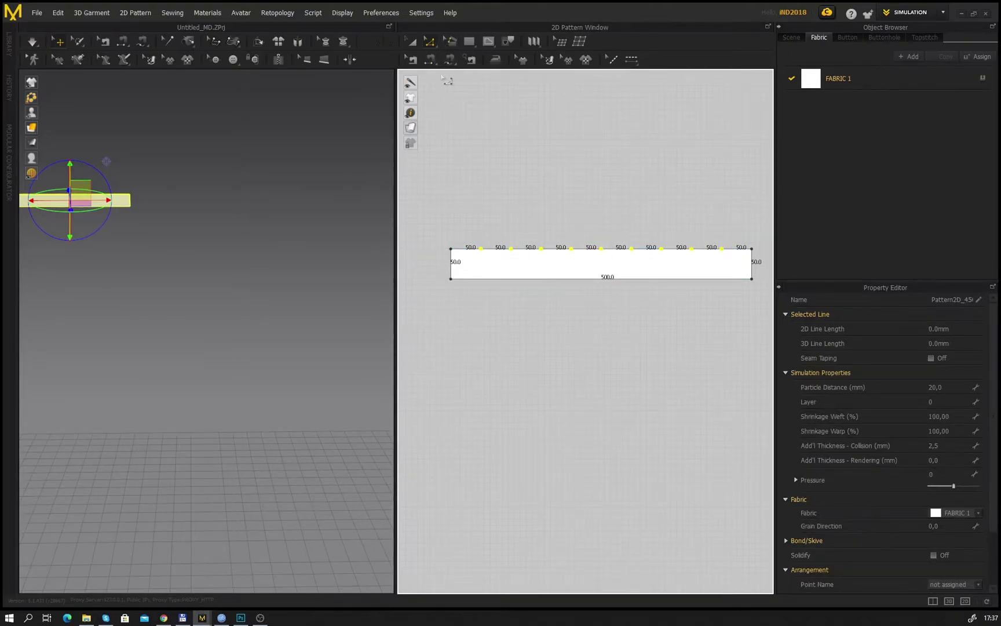
Step: Split the strip's lower long edge uniformly into 10 segments to match the upper edge
click(502, 279)
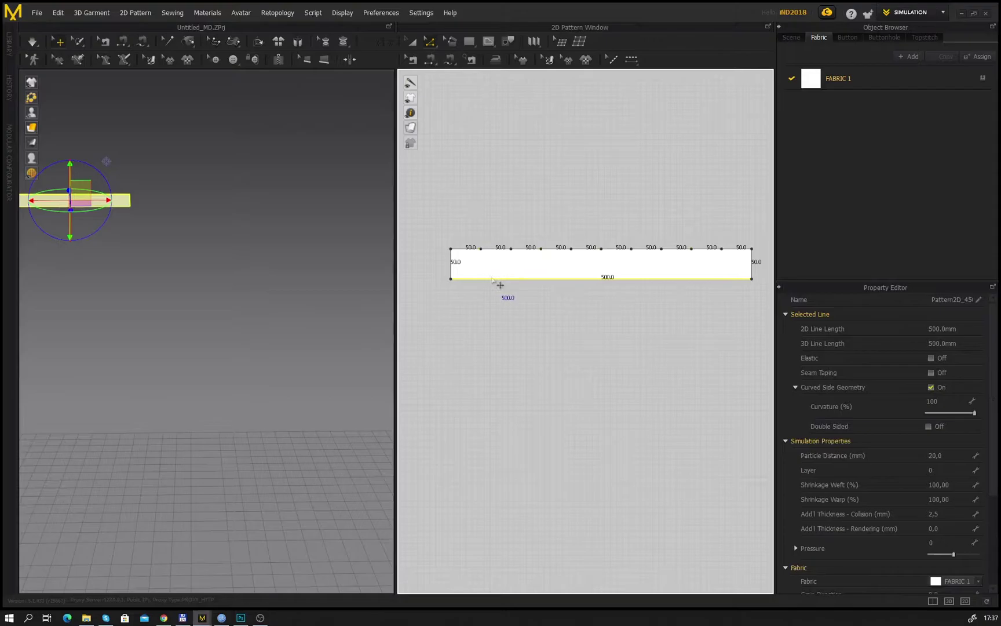
right_click(492, 278)
click(527, 302)
click(452, 320)
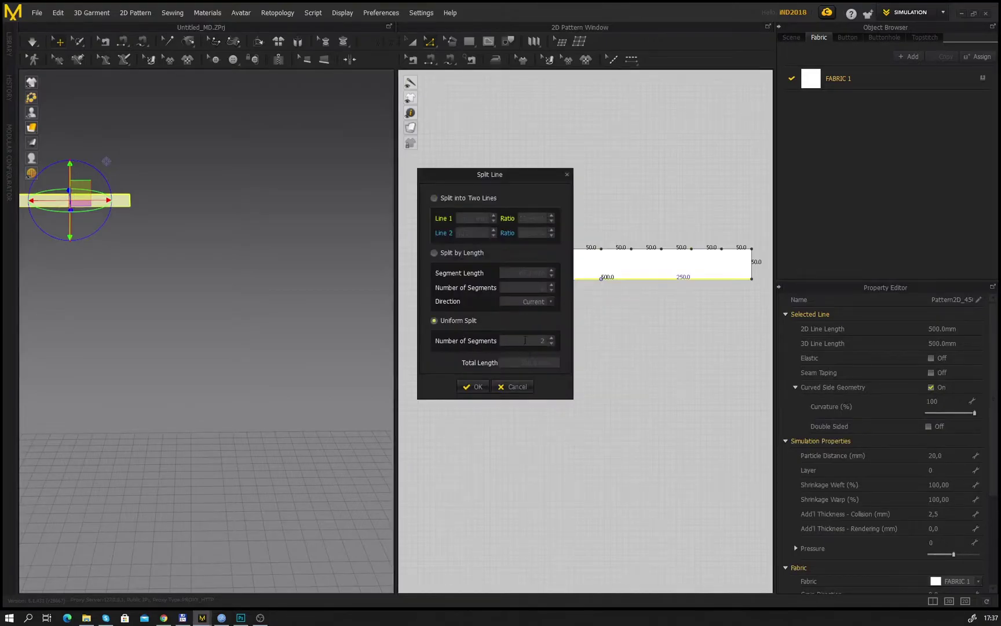
click(473, 387)
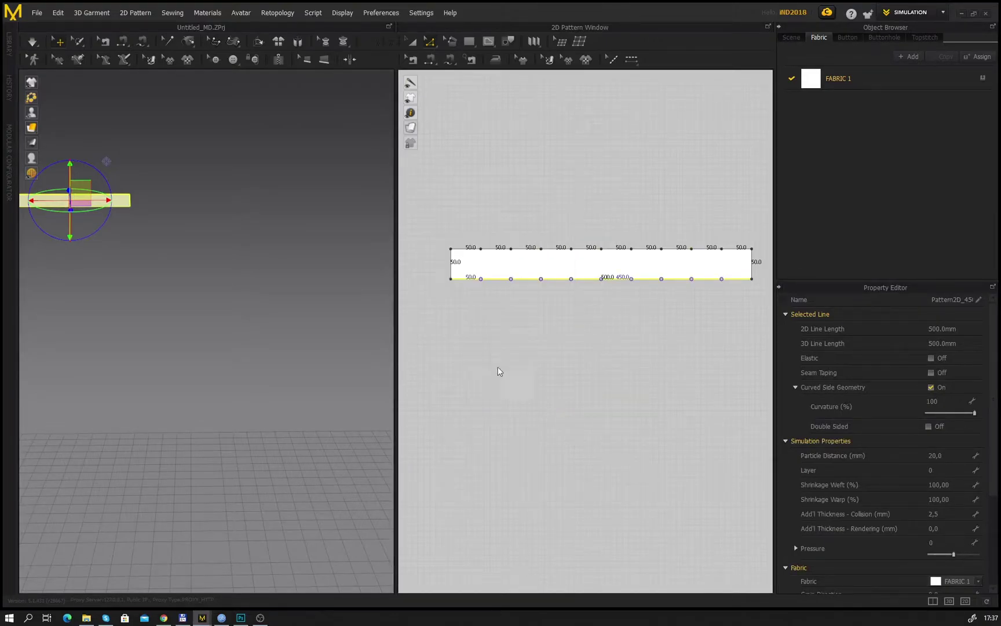
Step: Draw straight vertical internal lines joining the first five pairs of opposite split points, starting from the strip's left end
click(492, 41)
scroll(487, 255, up, 5)
click(495, 187)
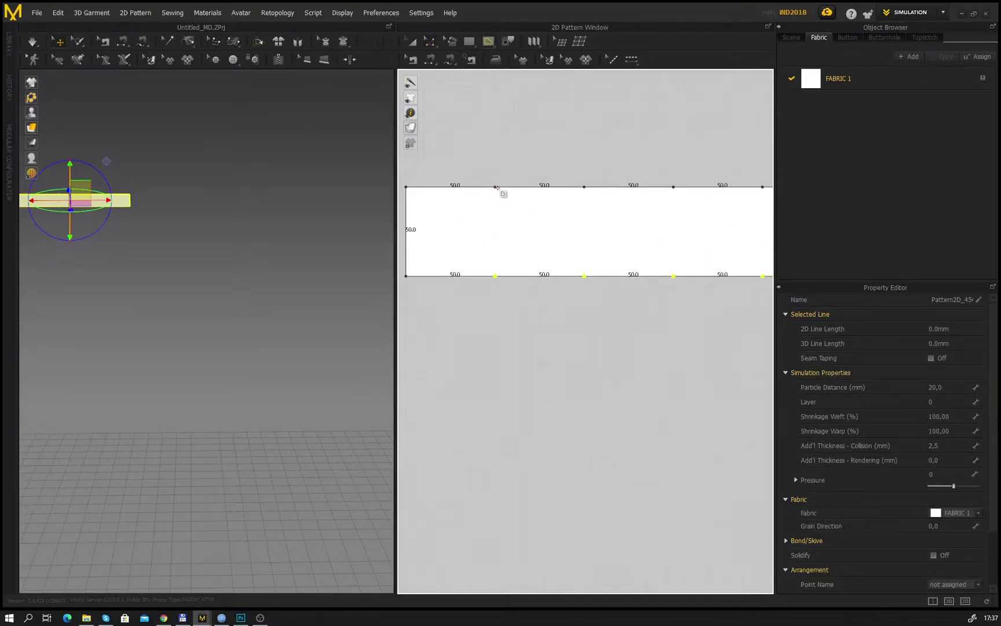
click(496, 276)
click(584, 187)
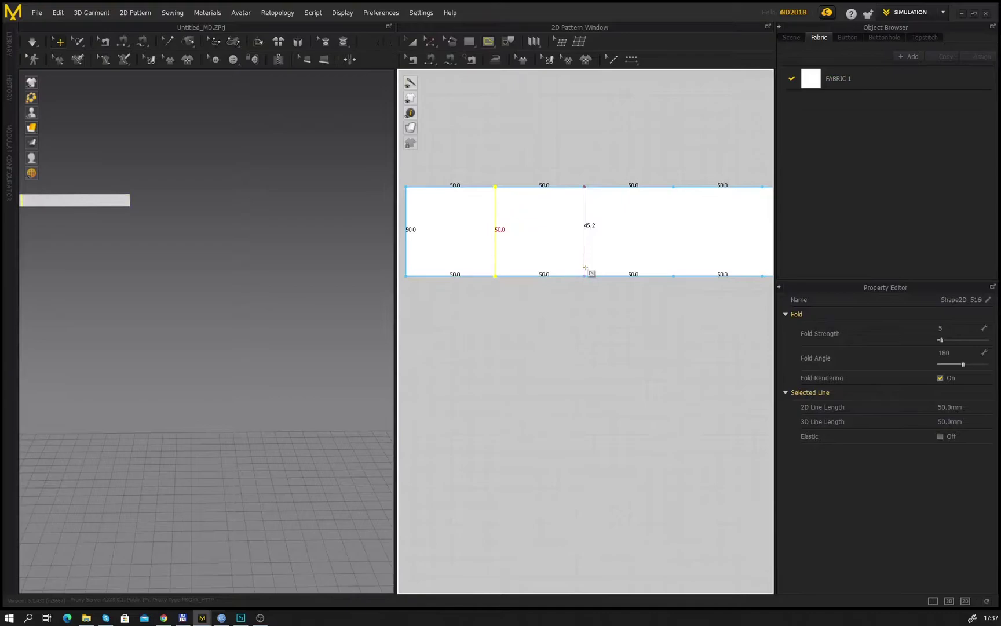
click(584, 276)
click(674, 186)
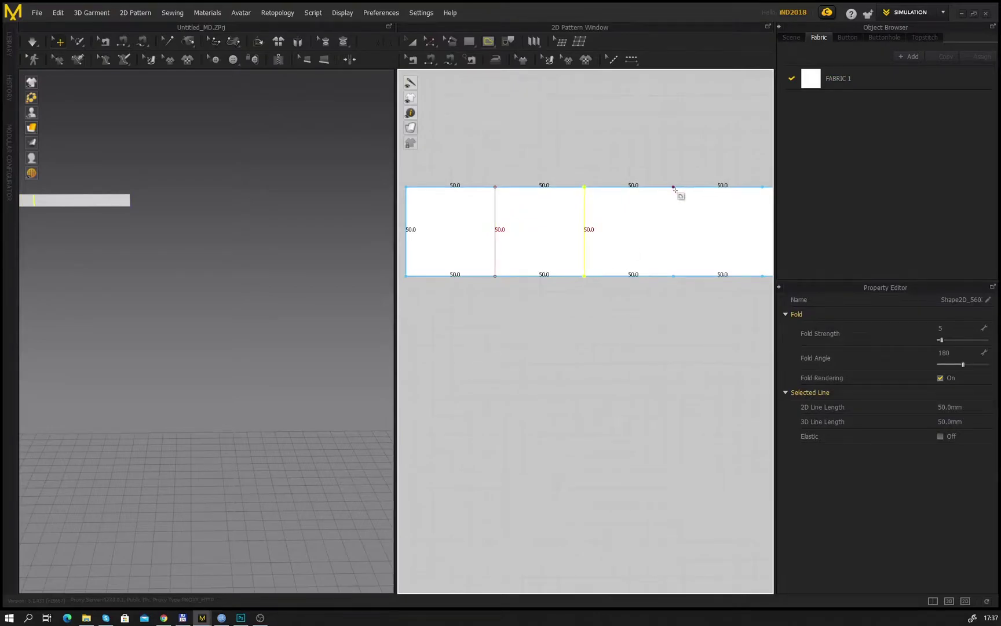
click(673, 276)
middle_drag(680, 239, 538, 241)
click(620, 189)
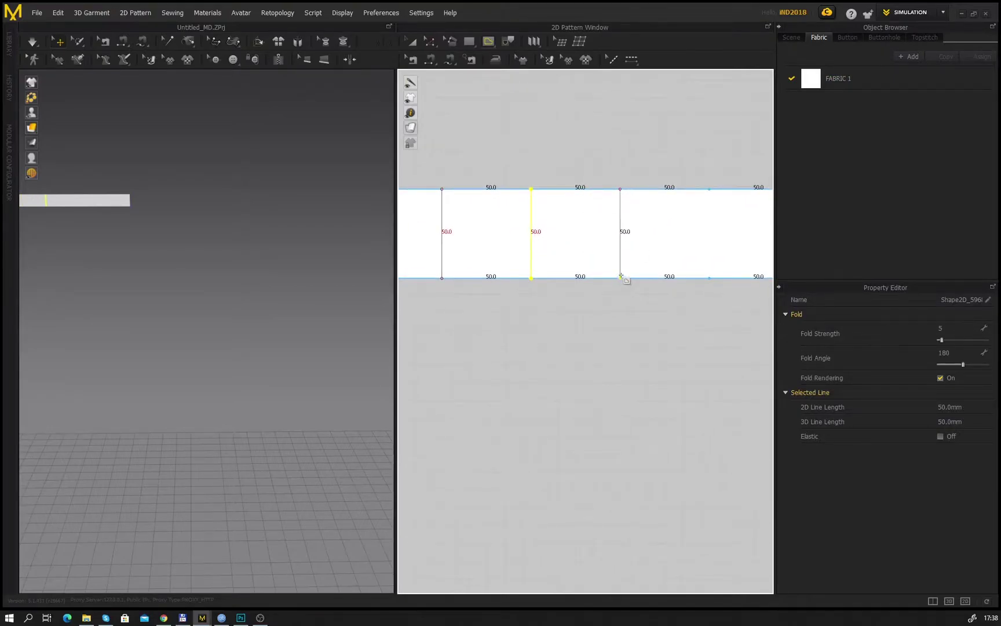
double_click(621, 278)
click(709, 189)
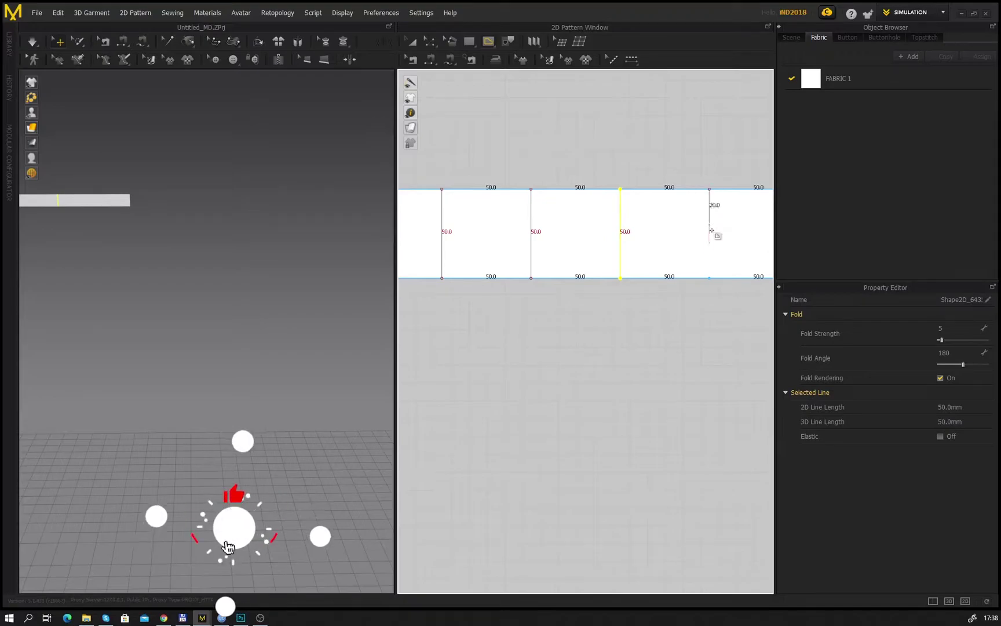
double_click(709, 278)
Step: Draw vertical internal lines between the remaining four pairs of split points up to the strip's right end
middle_drag(698, 241, 519, 223)
key(ctrl+z)
click(574, 176)
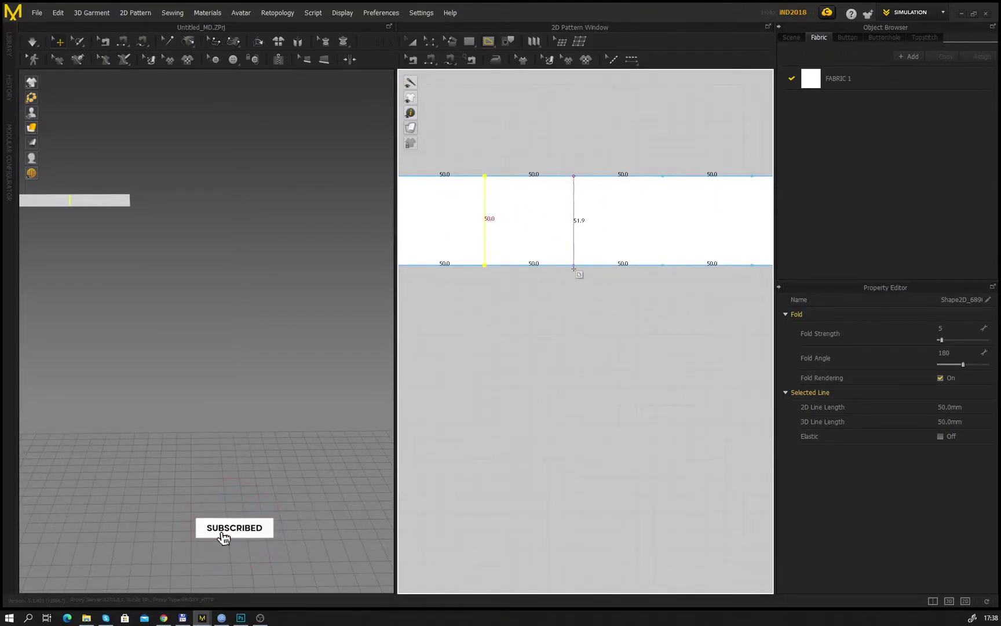
click(575, 266)
click(664, 175)
click(662, 265)
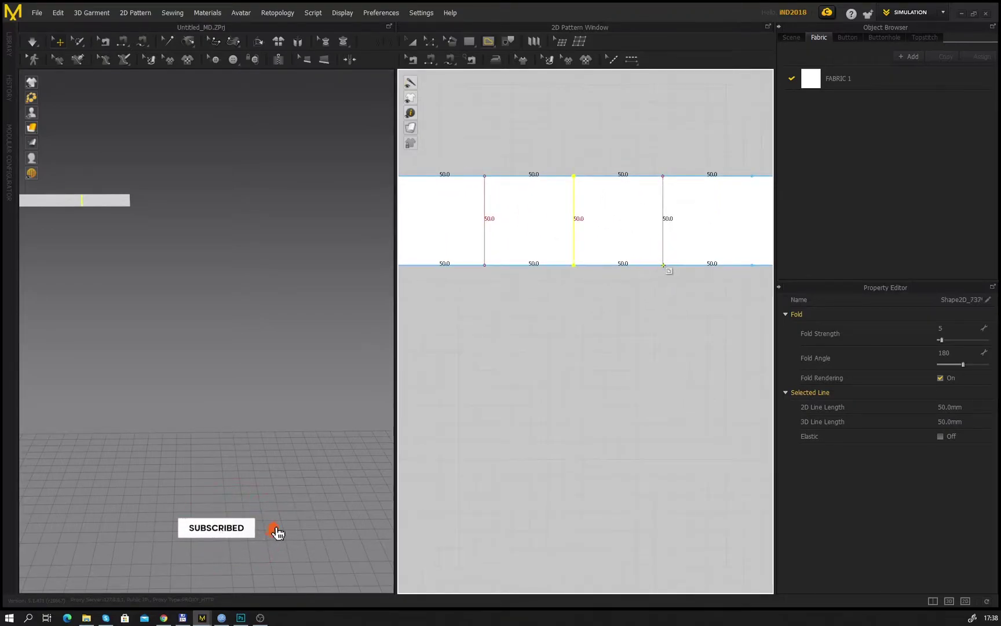
key(ctrl+z)
click(602, 175)
click(602, 263)
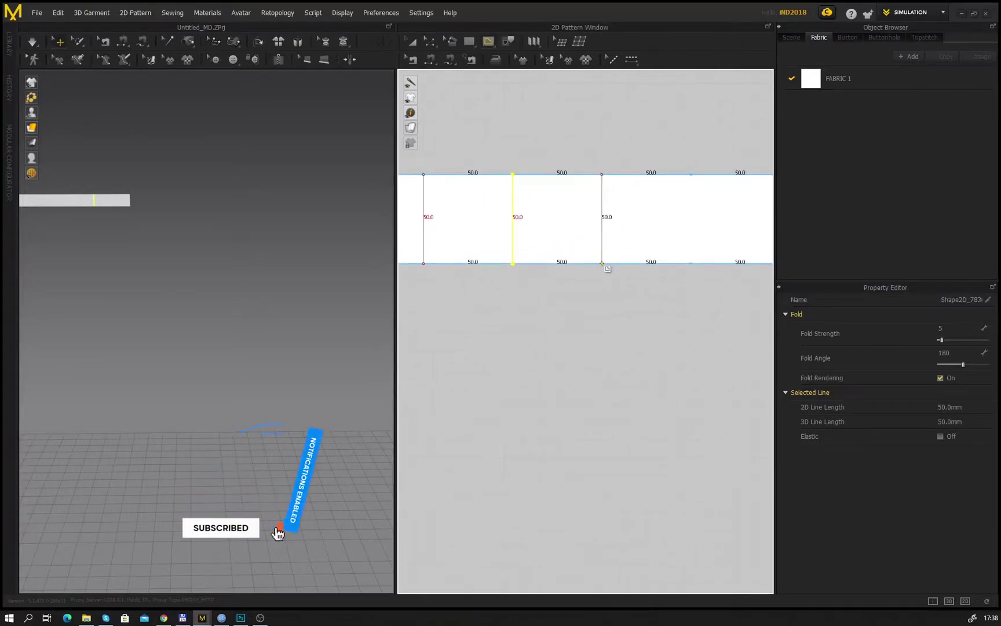
click(692, 175)
click(691, 263)
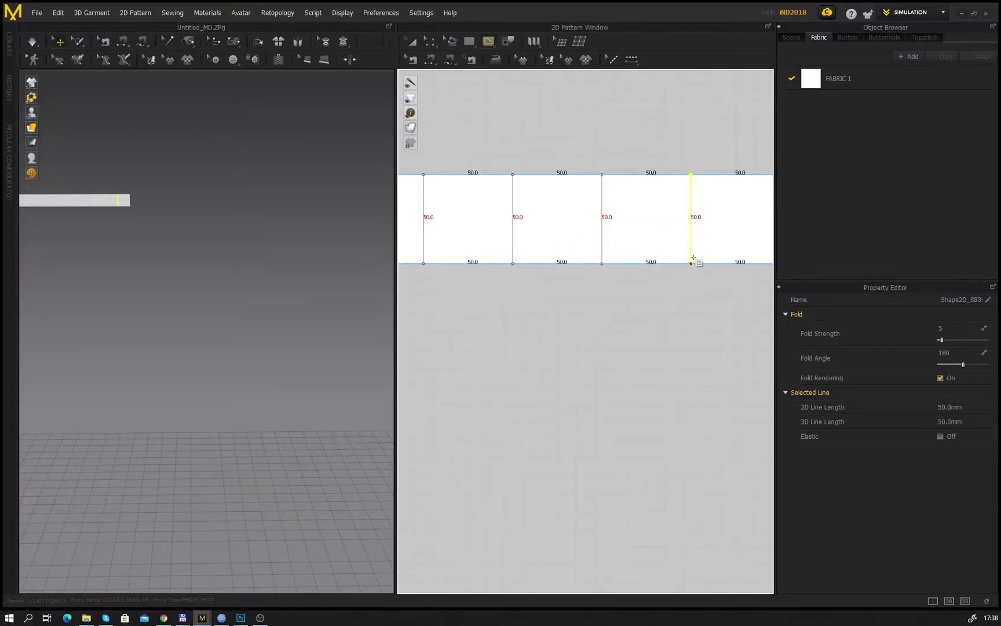
key(ctrl+z)
Step: Select all nine vertical internal lines and cut the strip along them into separate square patterns
scroll(603, 232, down, 6)
scroll(605, 233, up, 2)
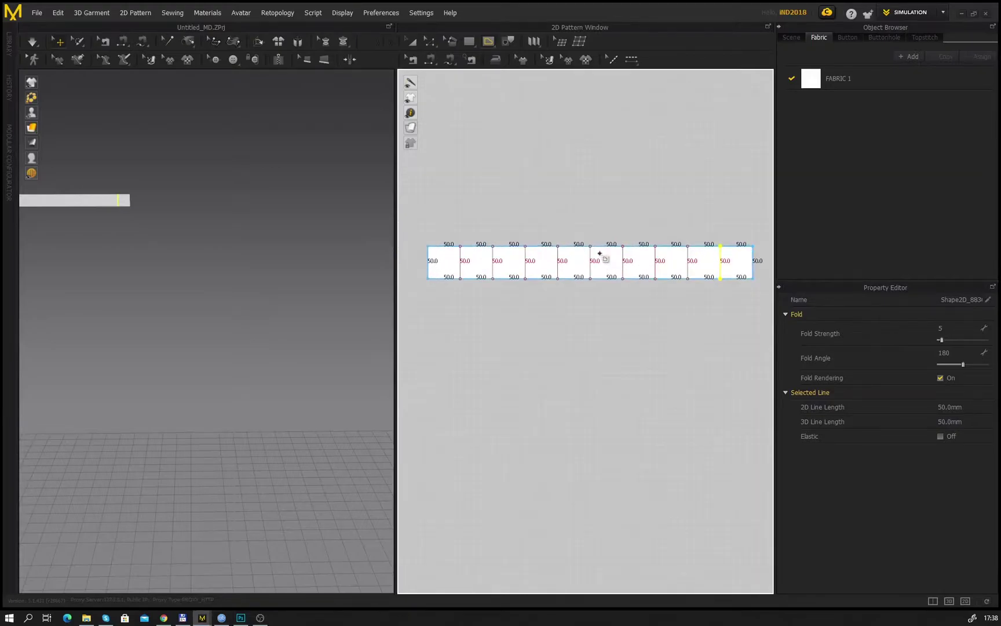
middle_drag(604, 233, 600, 233)
click(429, 42)
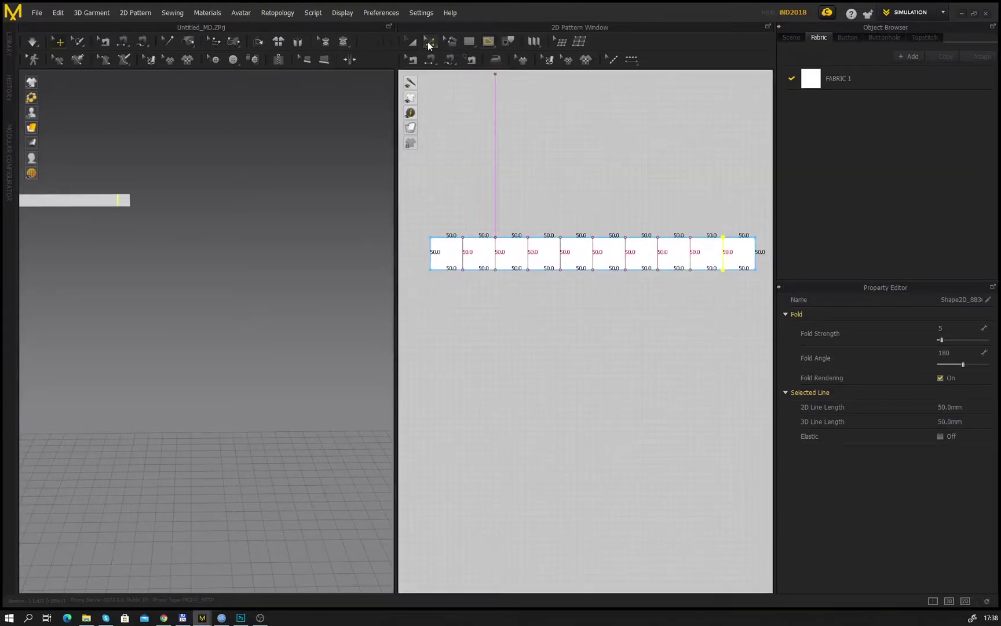
click(463, 258)
shift+click(496, 257)
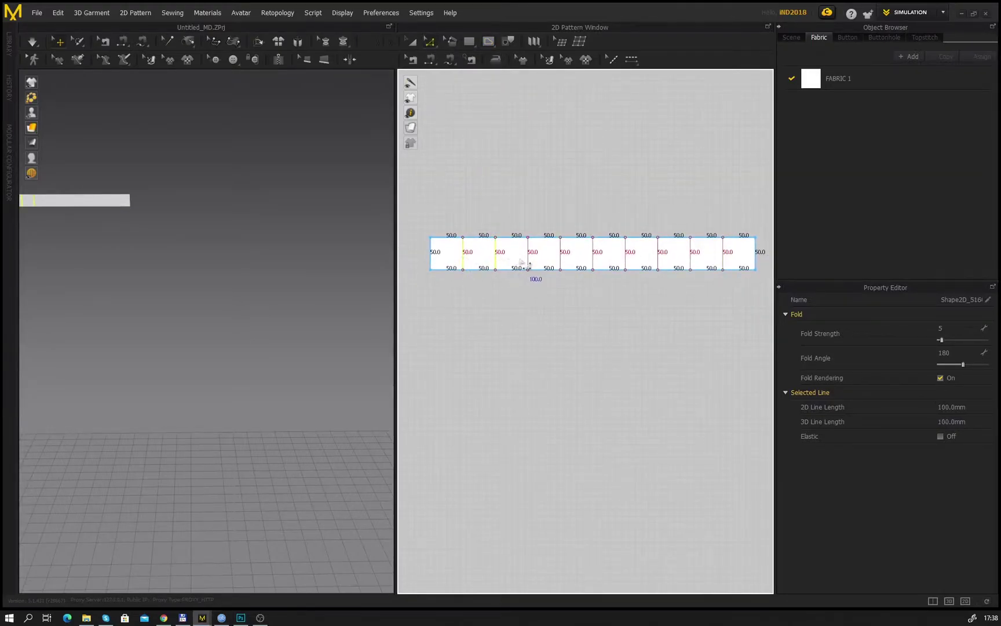
shift+click(528, 259)
shift+click(561, 259)
shift+click(593, 258)
shift+click(626, 260)
shift+click(658, 261)
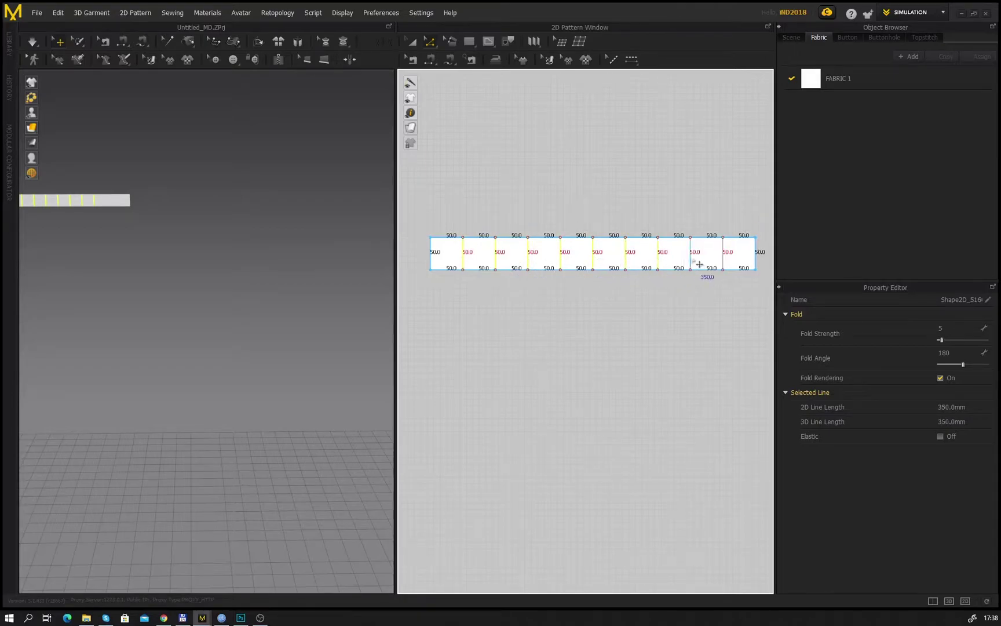
shift+click(690, 258)
shift+click(724, 261)
right_click(691, 251)
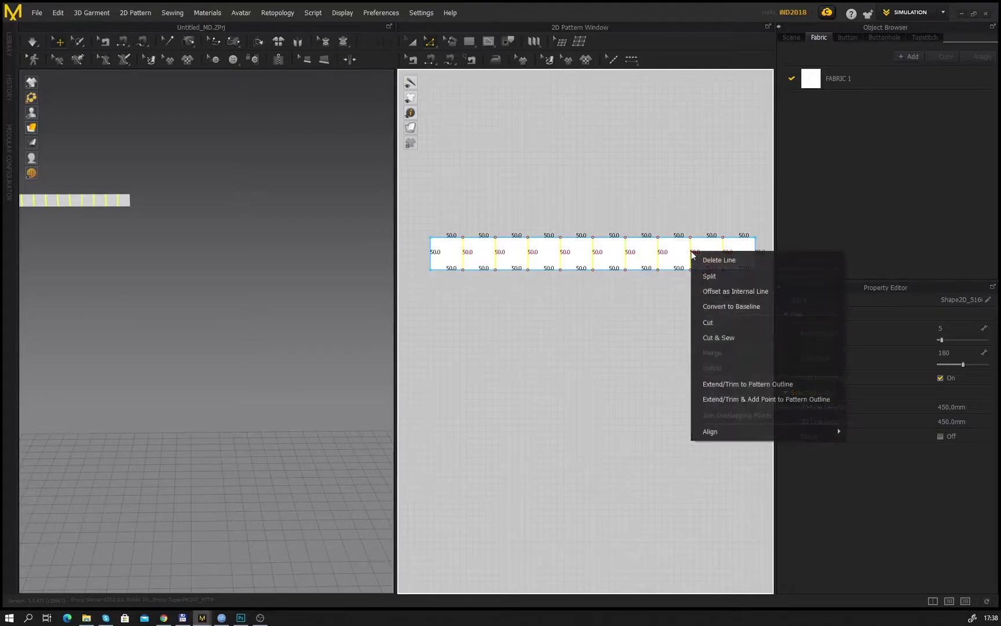
click(746, 323)
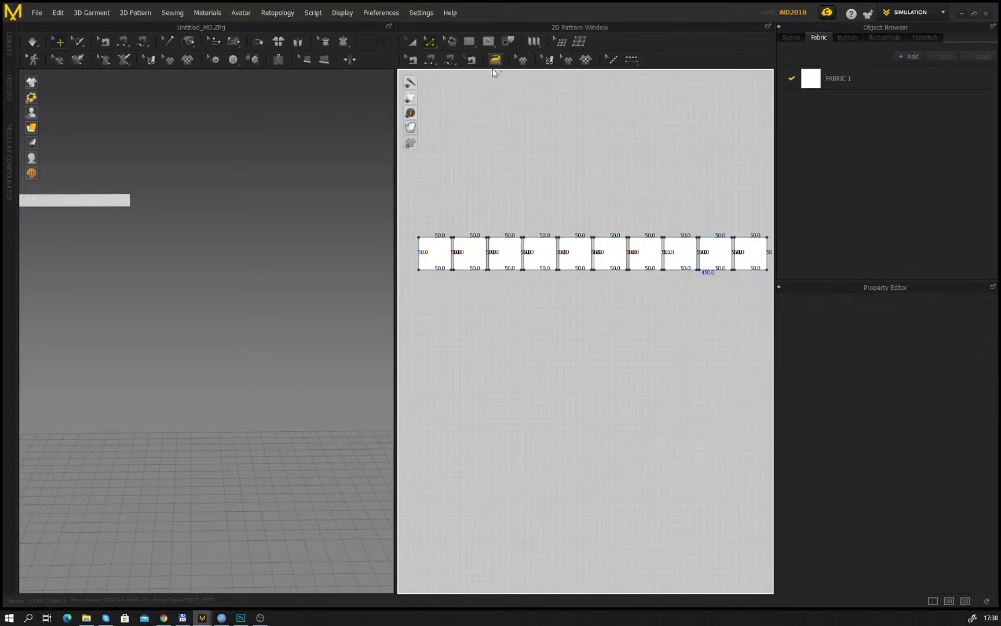
Step: Delete every second square of the row, starting with the second one from the left
key(a)
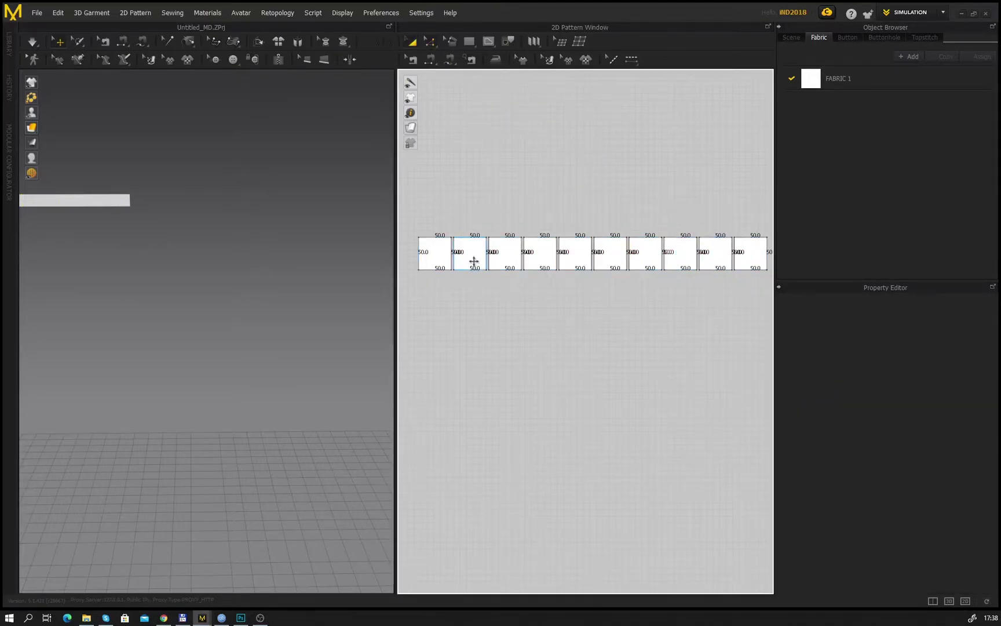
click(474, 262)
shift+click(543, 257)
shift+click(608, 259)
shift+click(685, 262)
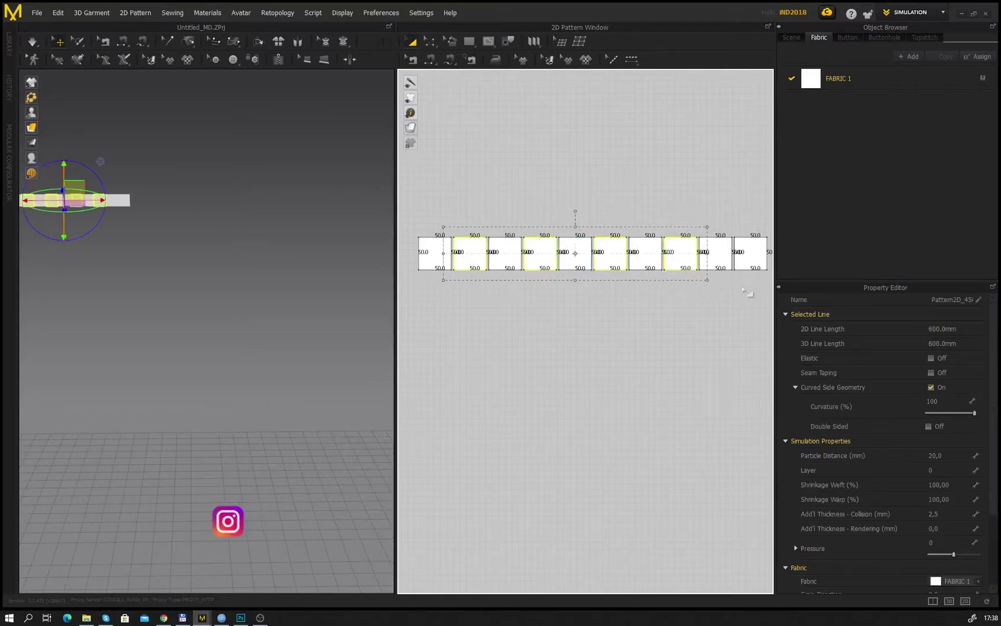
scroll(611, 263, down, 2)
shift+click(703, 256)
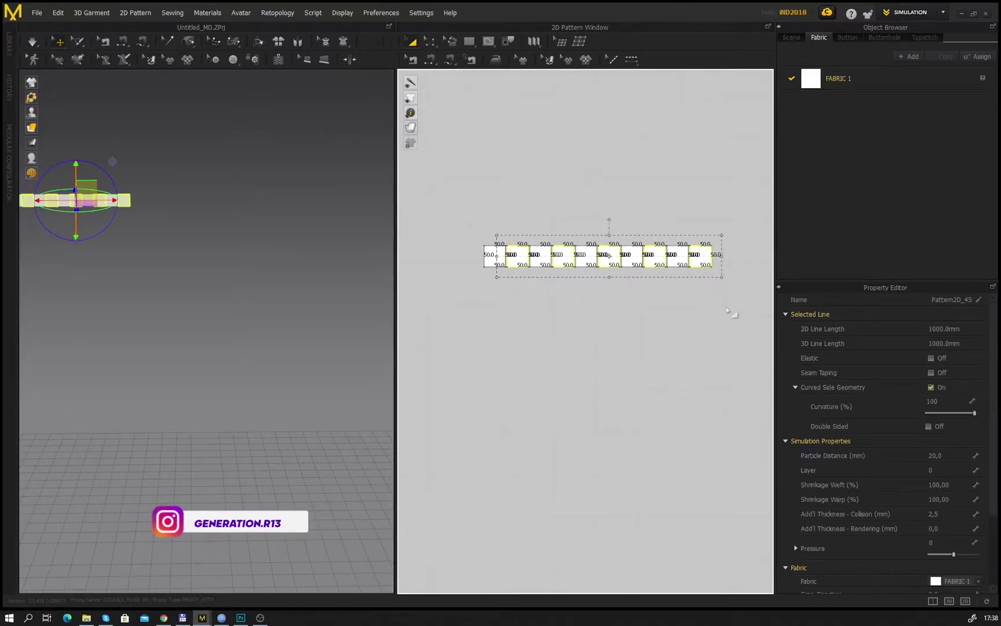
key(Delete)
Step: Select all five remaining square patterns in the row and freeze them
scroll(600, 276, up, 3)
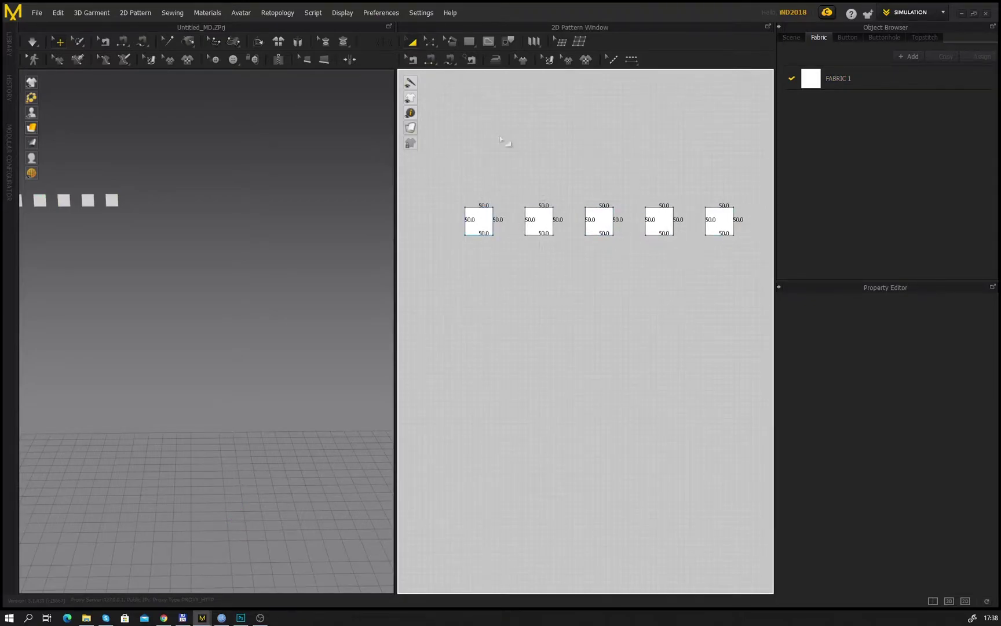
drag(463, 197, 751, 290)
right_click(713, 278)
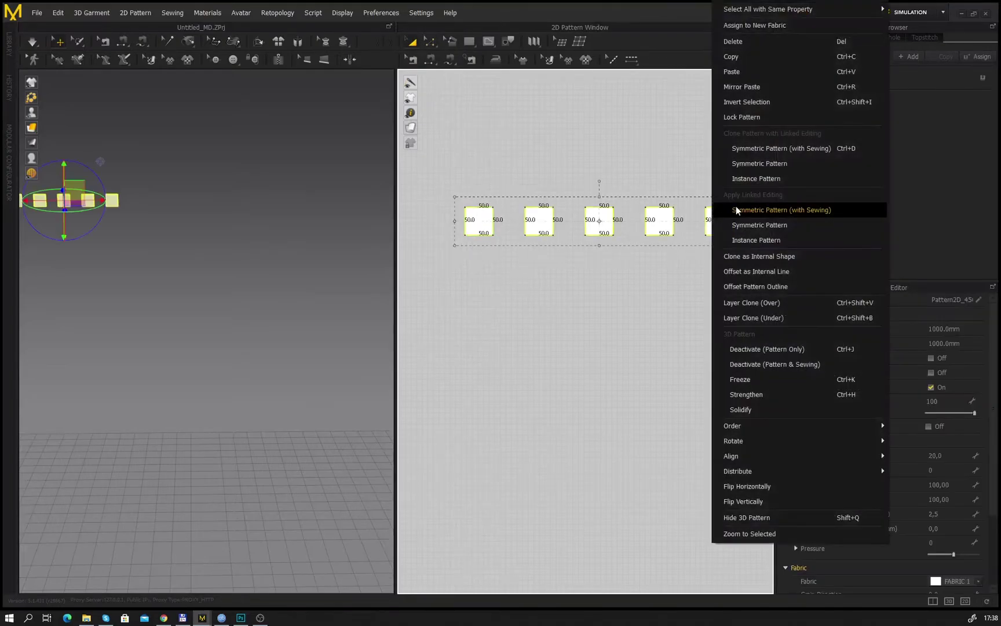
click(755, 380)
click(584, 310)
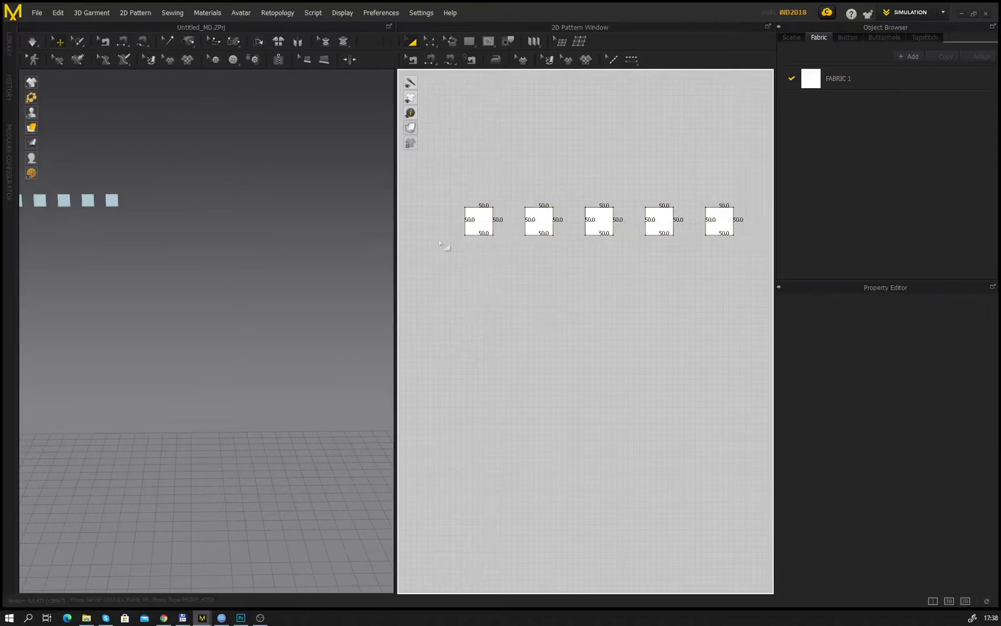
Step: Create a rectangular pattern 200 mm wide and 2000 mm high
middle_drag(572, 189, 597, 131)
click(473, 44)
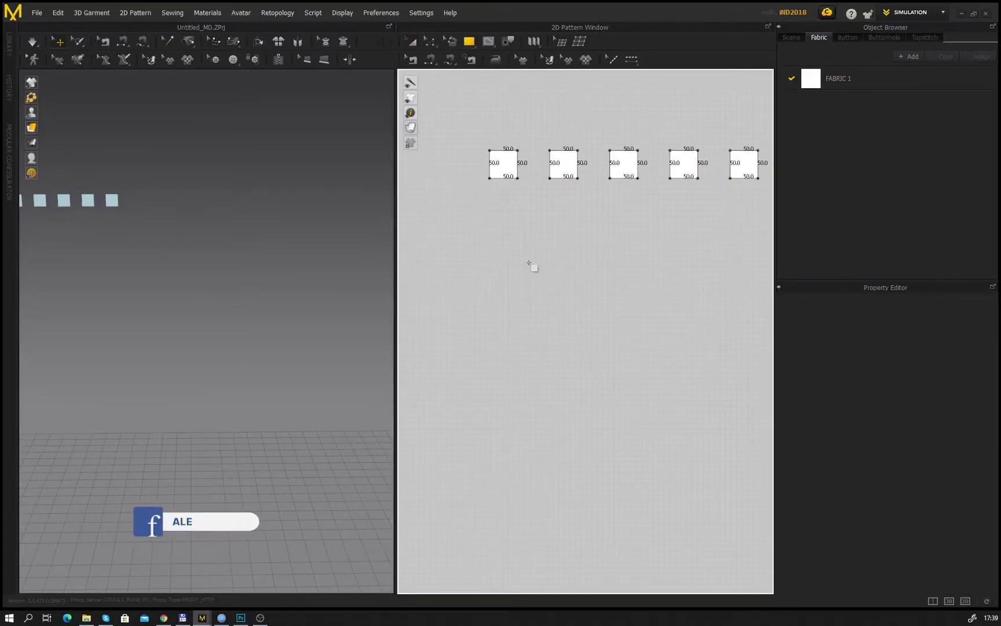
click(511, 250)
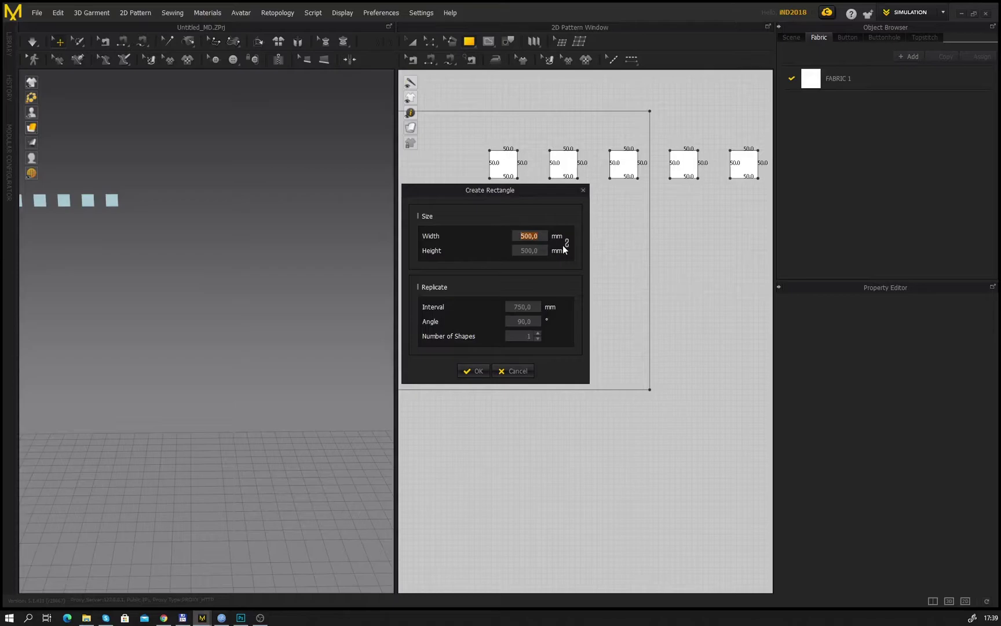
text(200)
key(Tab)
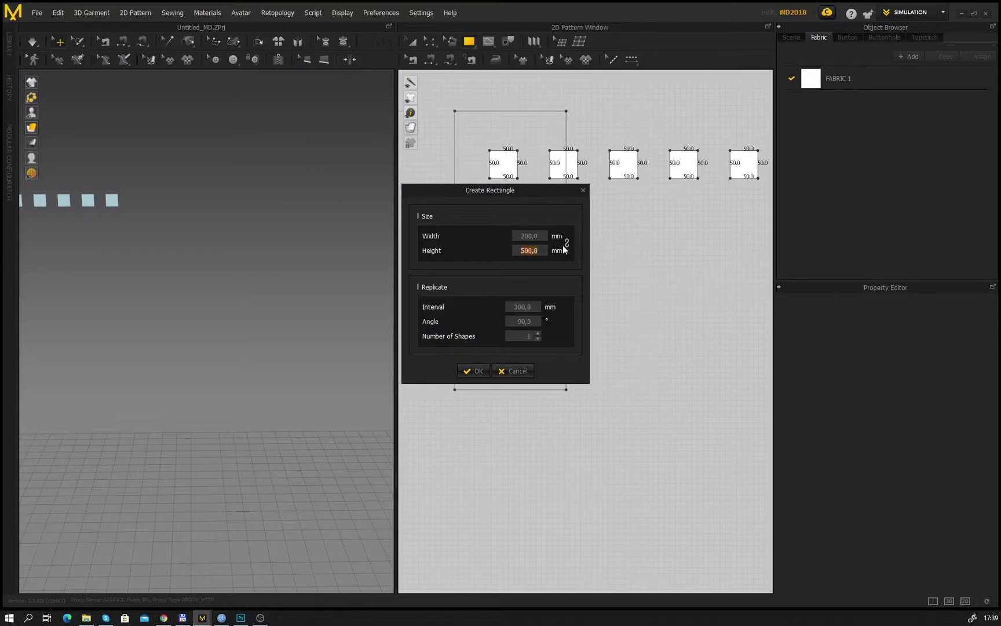
text(2000)
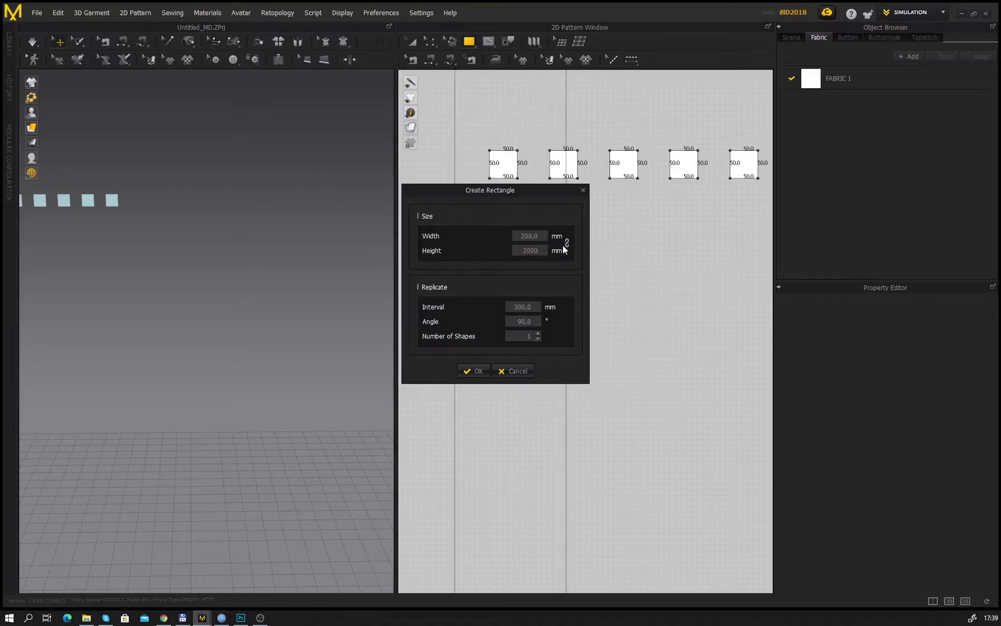
click(473, 371)
Step: Move the tall panel down so its upper edge lies just below the row of squares
key(a)
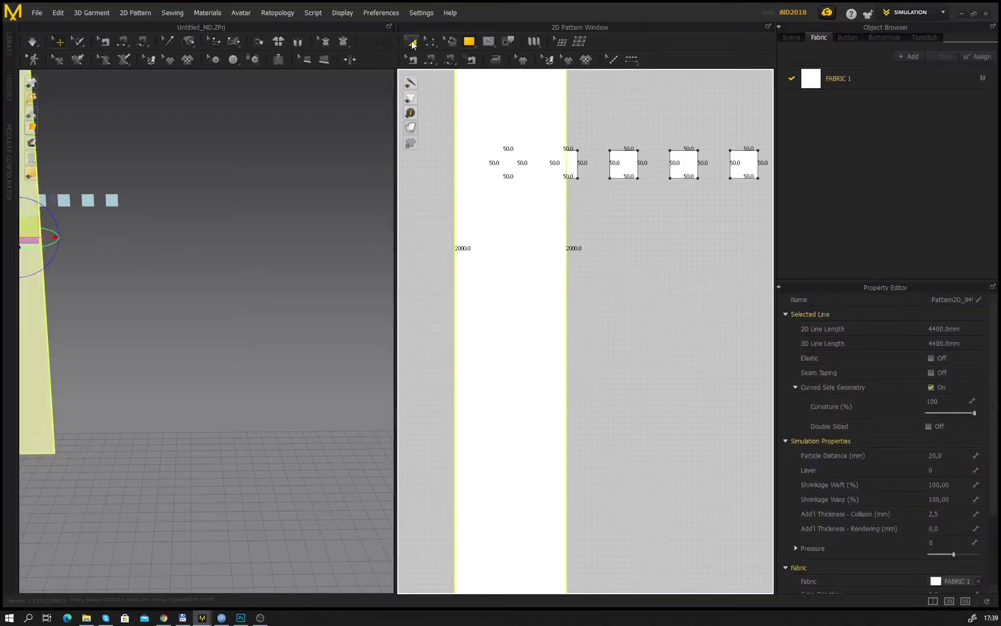
drag(521, 215, 504, 229)
scroll(644, 290, up, 4)
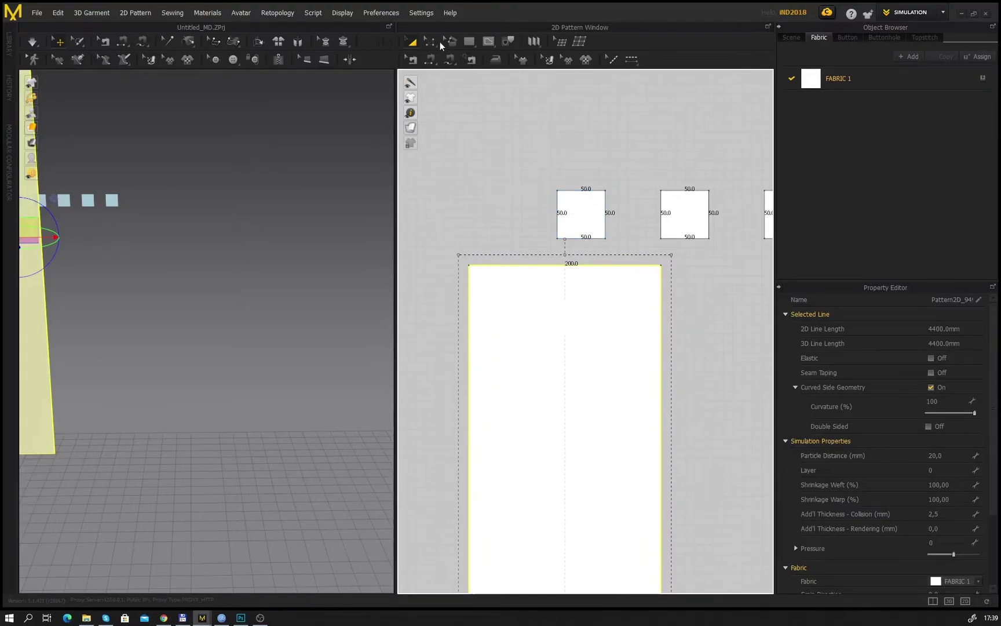
Step: Split the tall panel's left edge into two lines, with the split point 50 mm below the upper corner
click(430, 42)
click(502, 229)
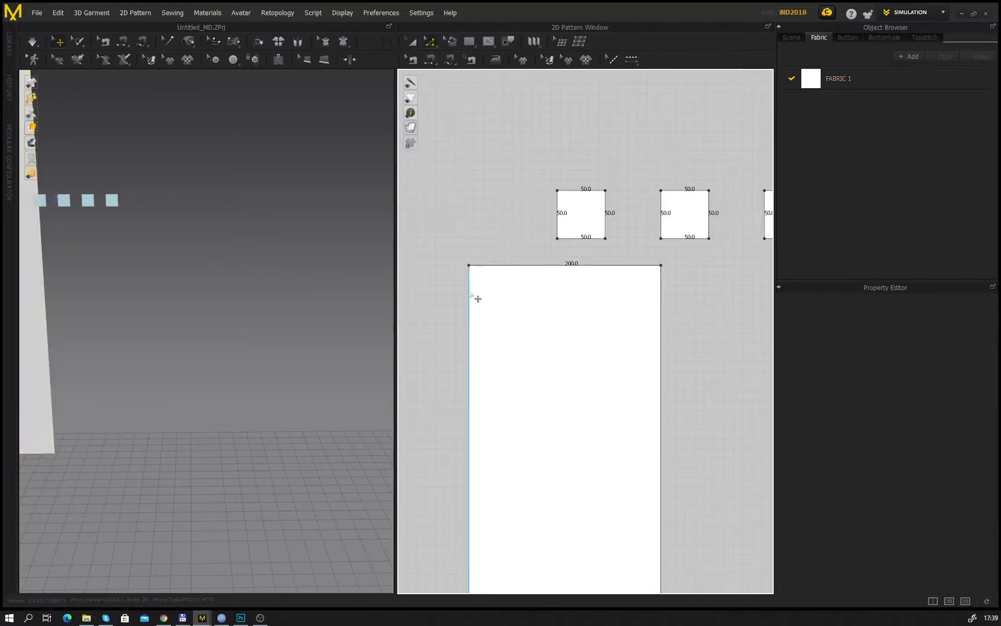
click(478, 298)
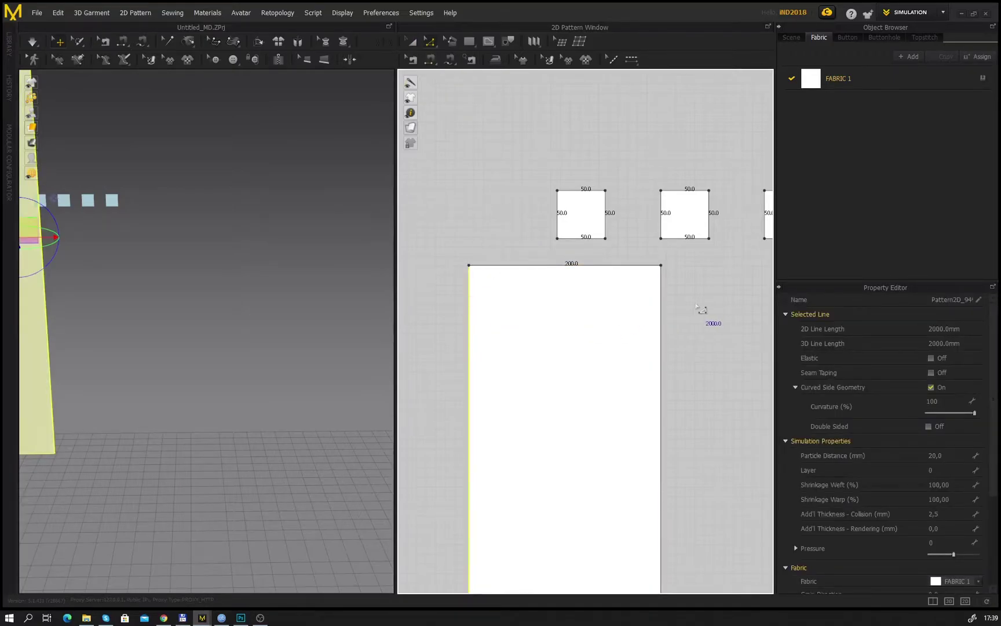
click(661, 310)
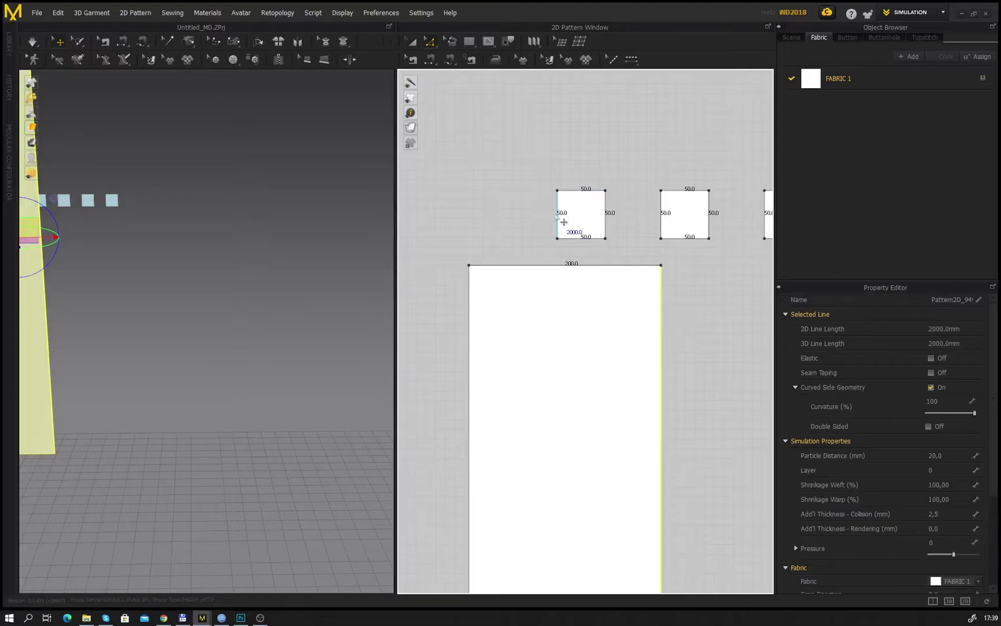
click(469, 303)
right_click(470, 304)
click(516, 328)
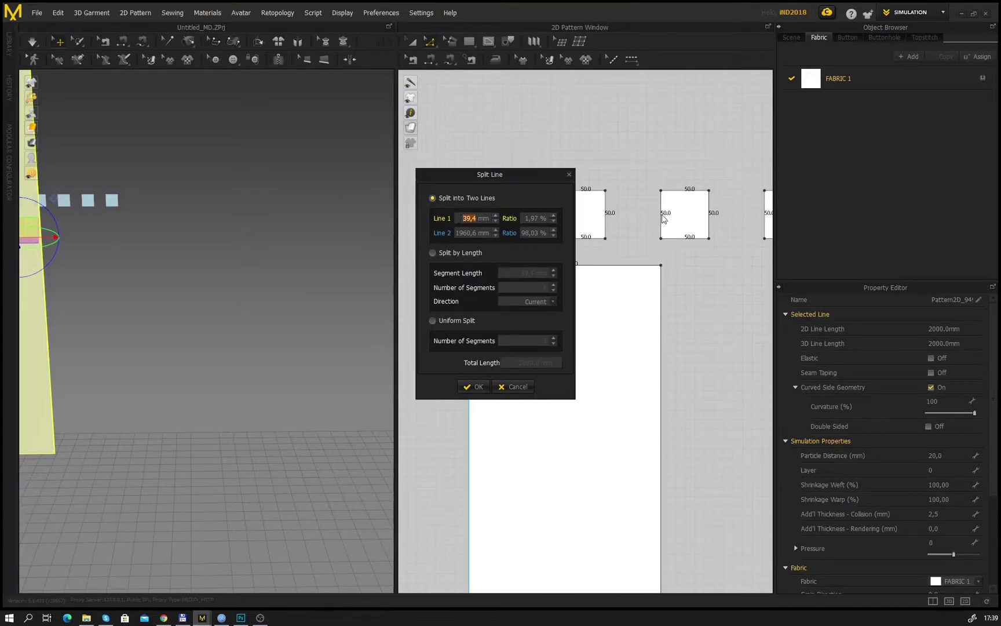
text(50)
click(474, 387)
Step: Split the panel's right edge 50 mm below its upper corner and join both split points with a horizontal internal line
click(661, 311)
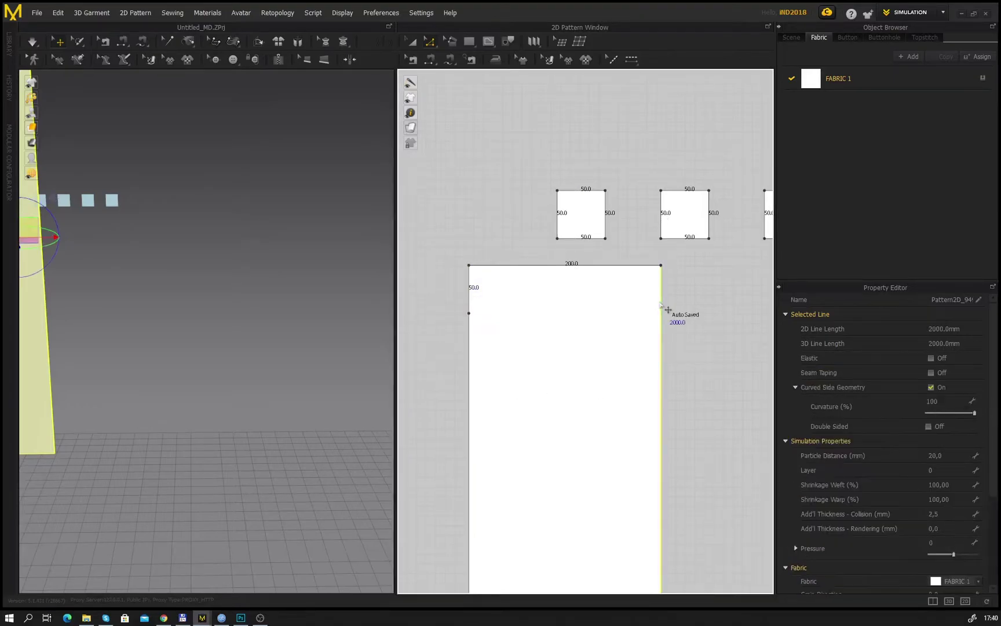
right_click(668, 310)
click(695, 323)
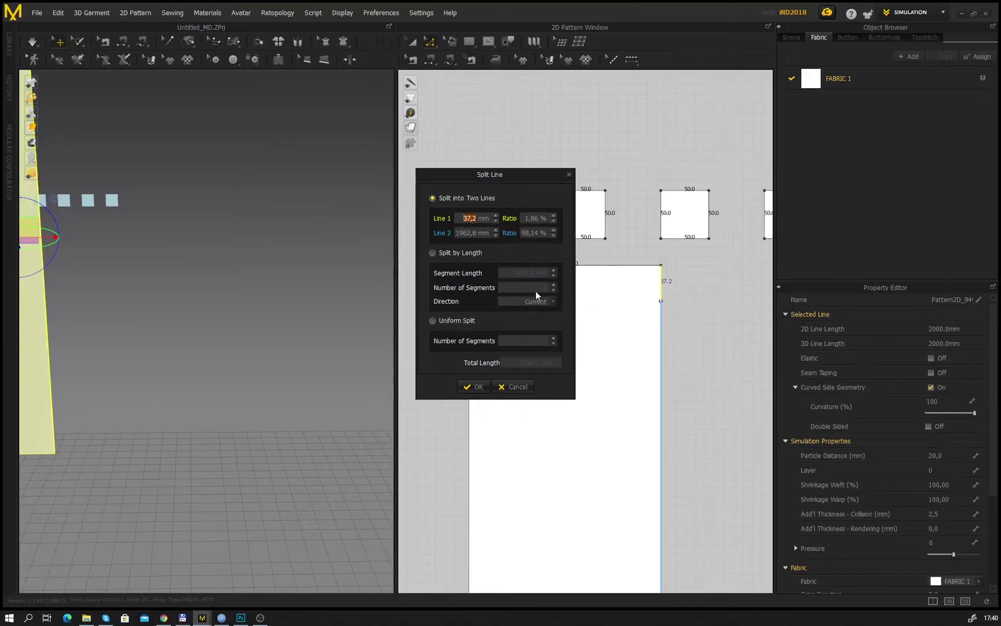
text(50)
click(474, 386)
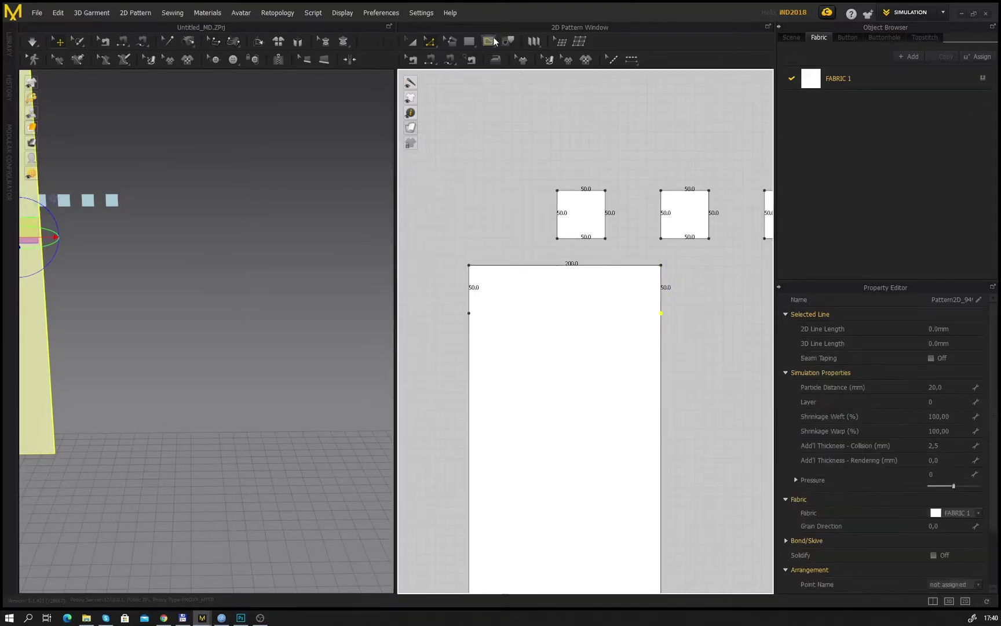
click(469, 313)
click(661, 313)
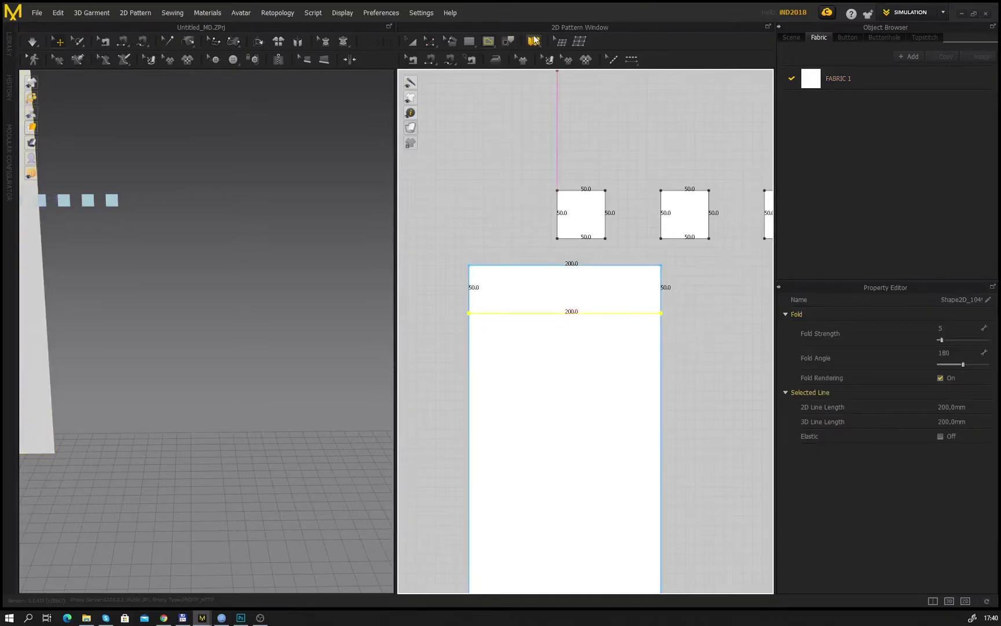
Step: Split the panel's upper edge at 45 mm from each of its two corners
click(432, 44)
click(493, 265)
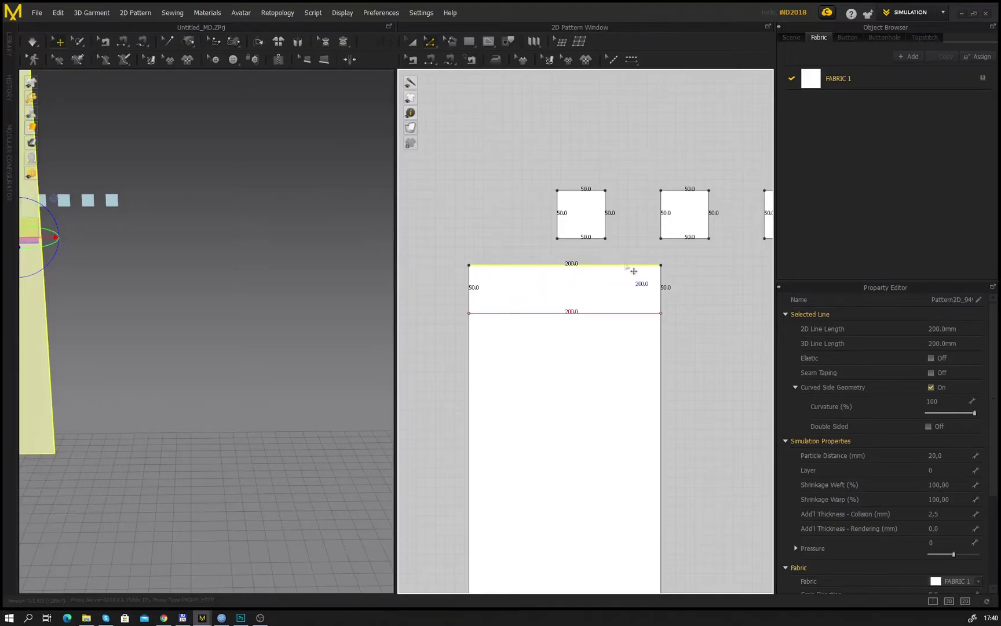
right_click(503, 265)
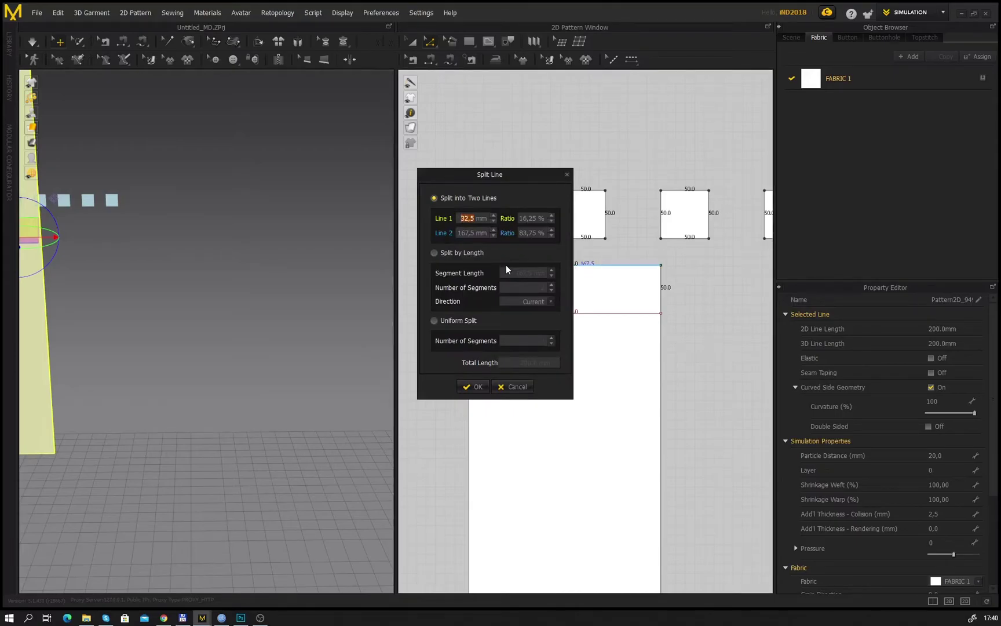
text(45)
click(481, 388)
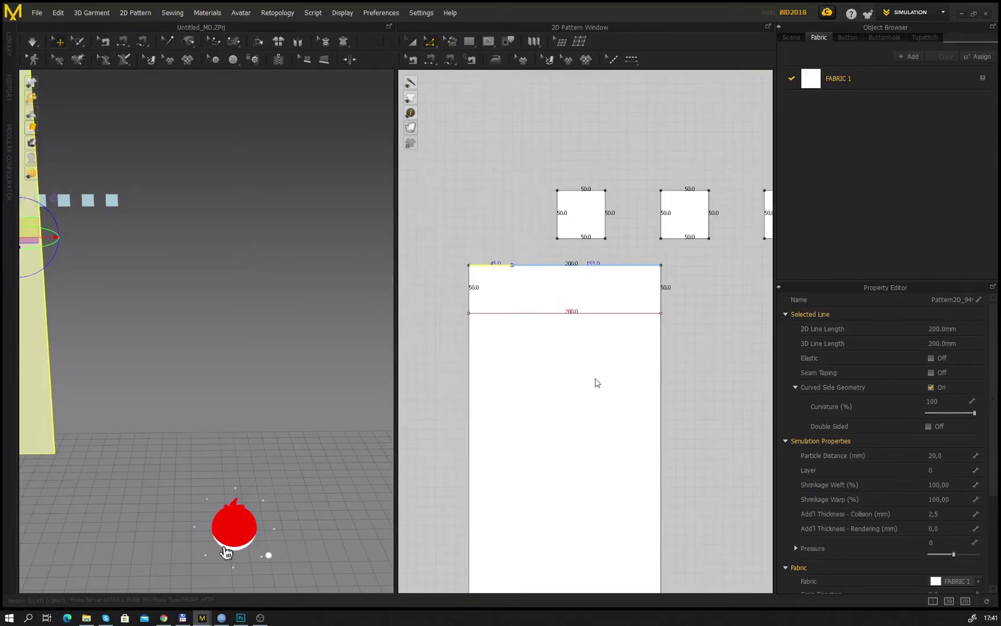
right_click(628, 265)
click(658, 295)
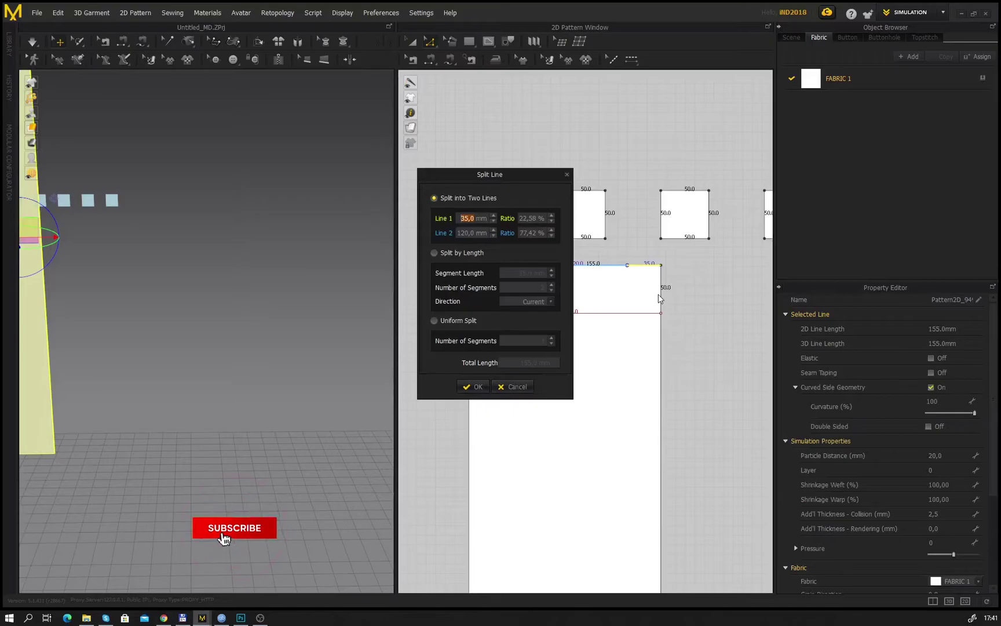
text(45)
key(Return)
Step: Split the horizontal internal line at 45 mm from each of its two ends
click(630, 313)
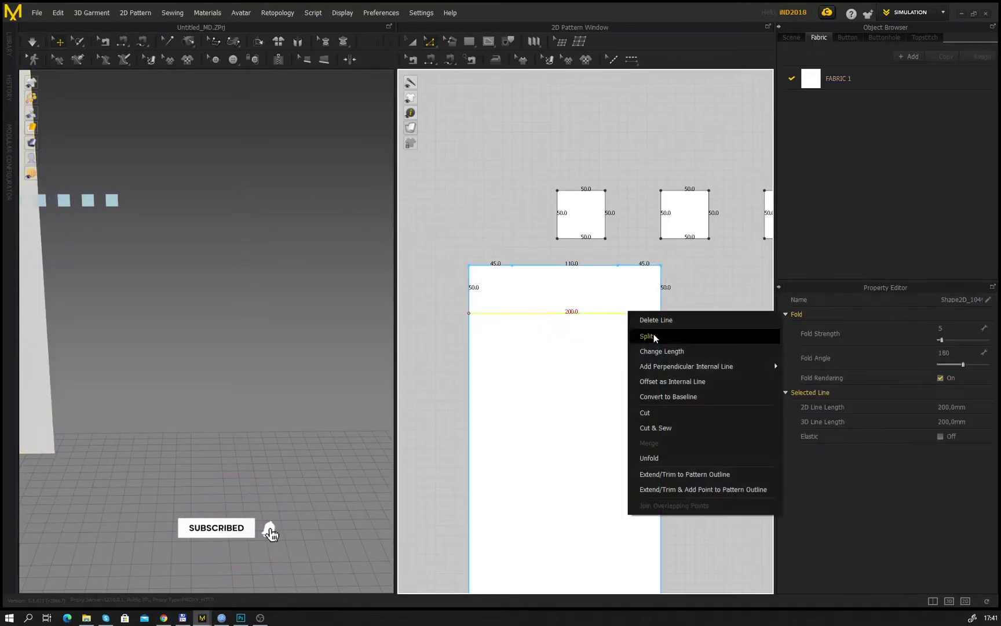
click(647, 336)
key(Return)
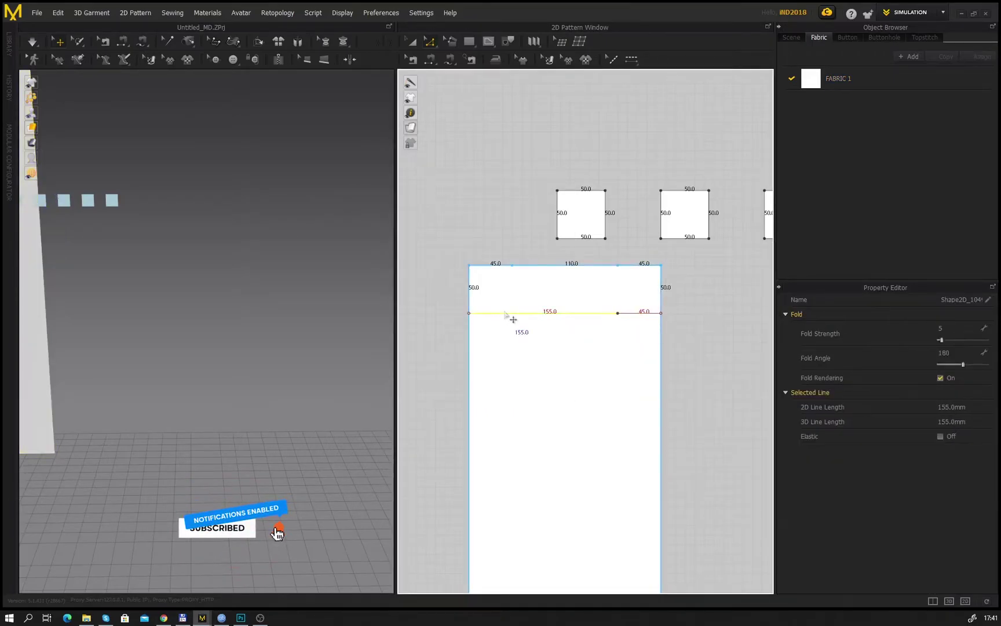
right_click(508, 314)
click(524, 336)
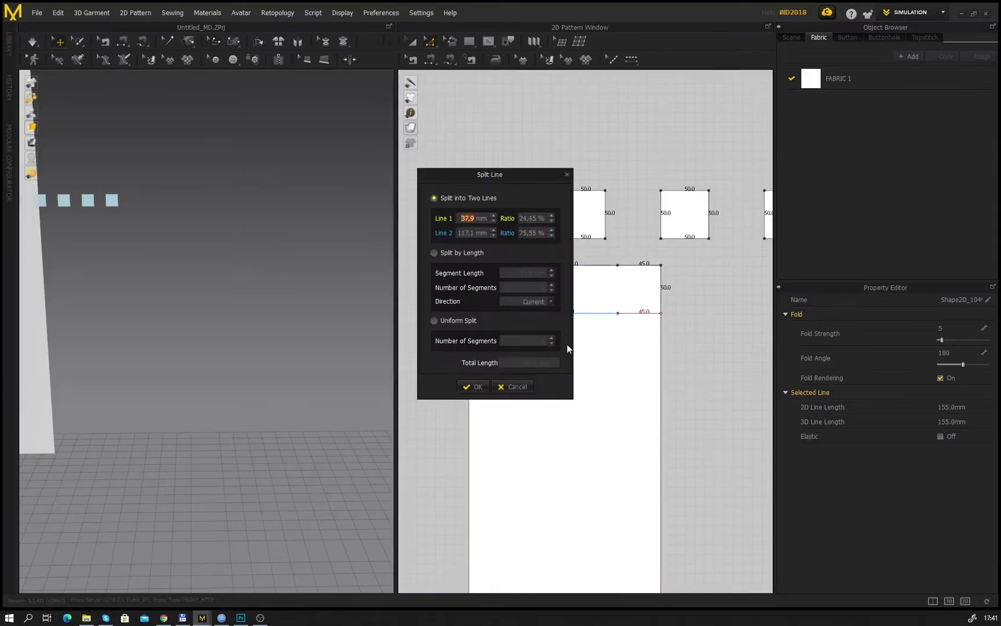
key(Return)
Step: Draw two vertical internal lines joining the split points on the panel's upper edge to those on the horizontal internal line
click(490, 41)
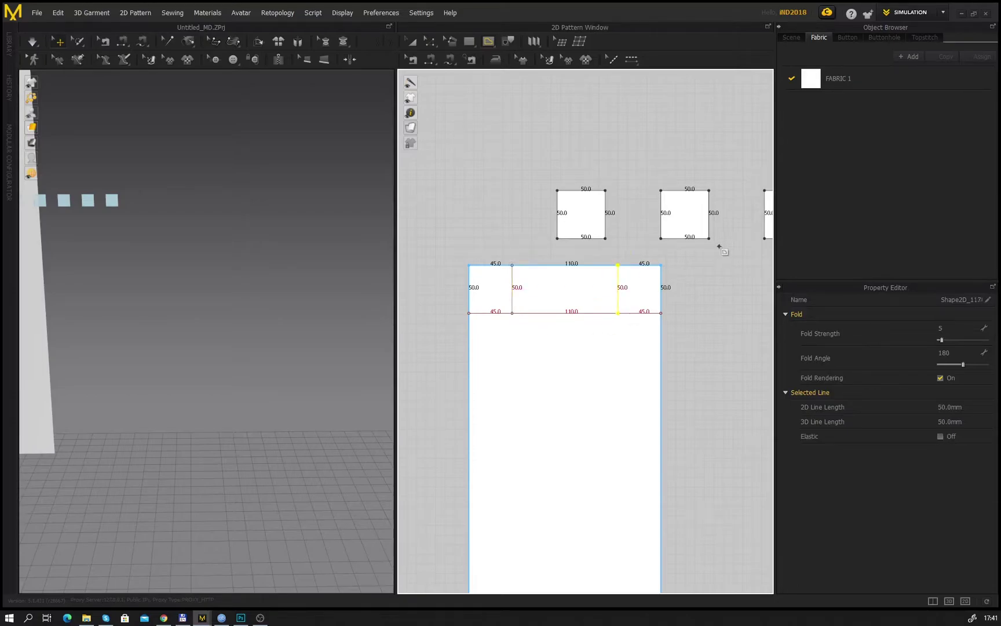
click(429, 41)
scroll(522, 232, down, 8)
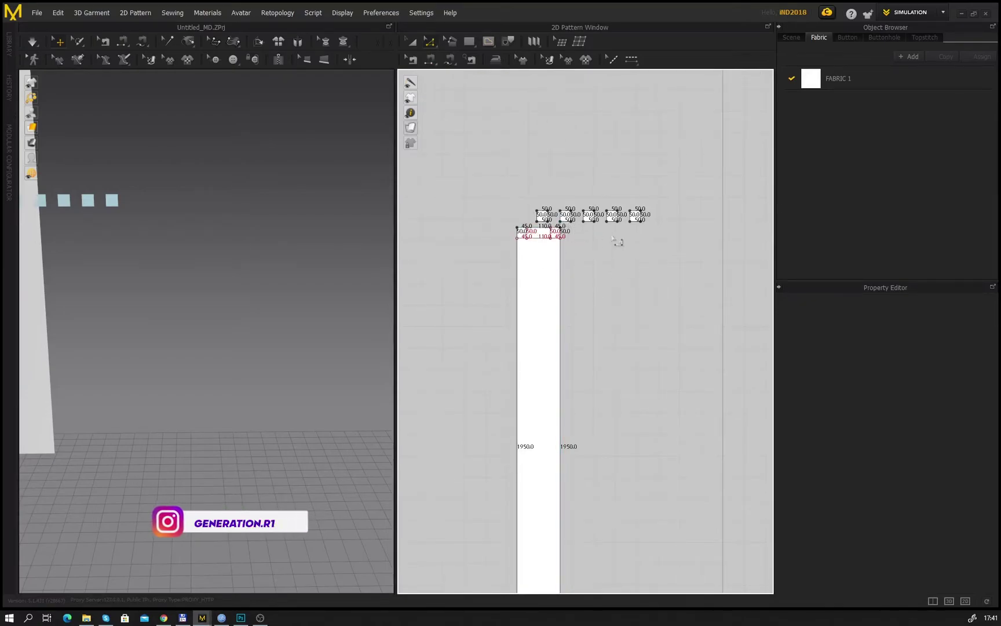
Step: Place a linked copy of the tall panel right beside the original, with their upper edges roughly level
click(414, 42)
click(531, 269)
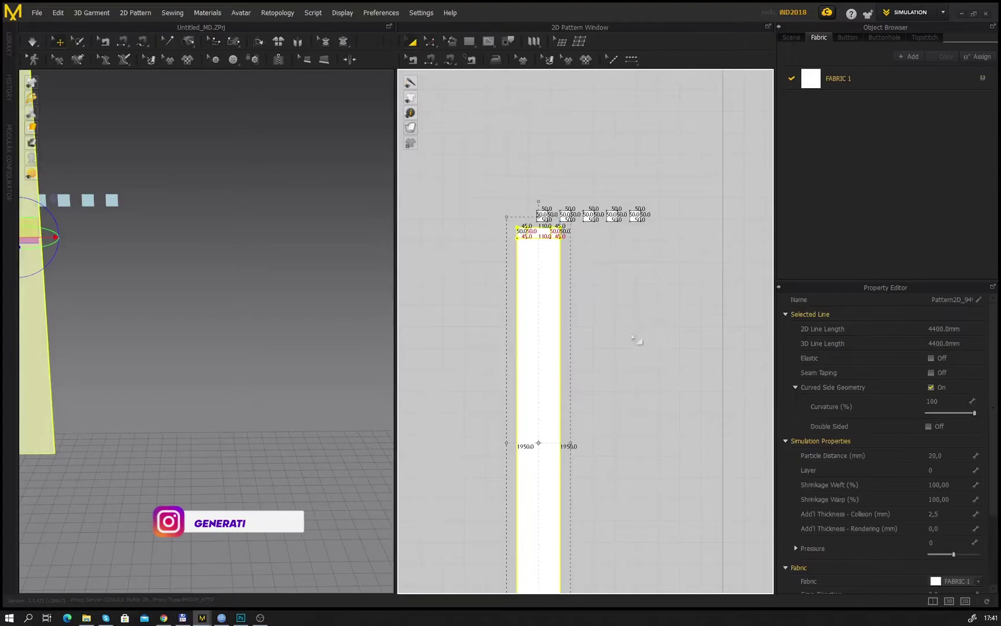
middle_drag(613, 325, 595, 348)
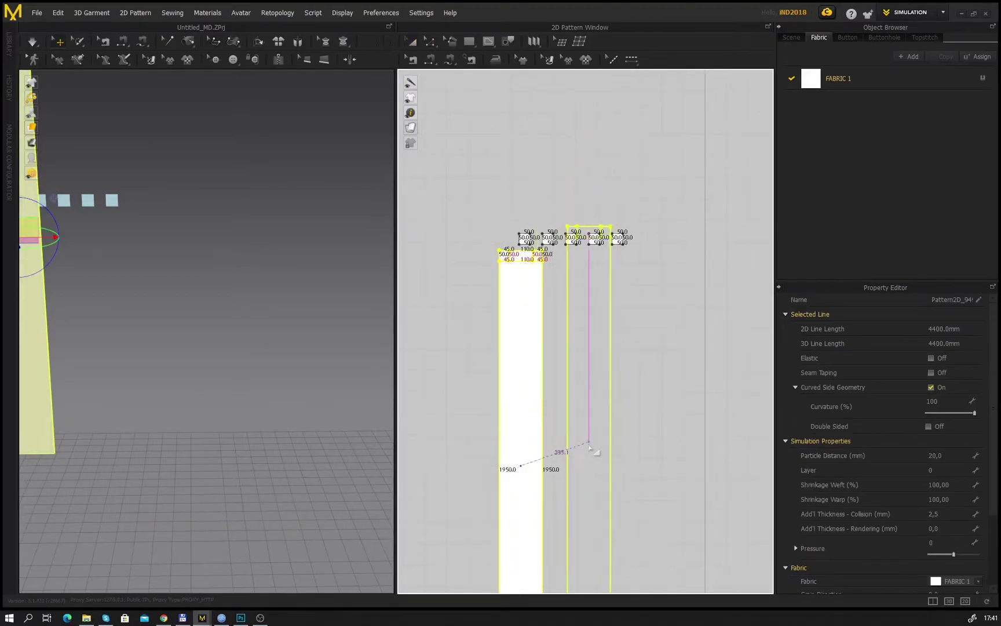
click(578, 470)
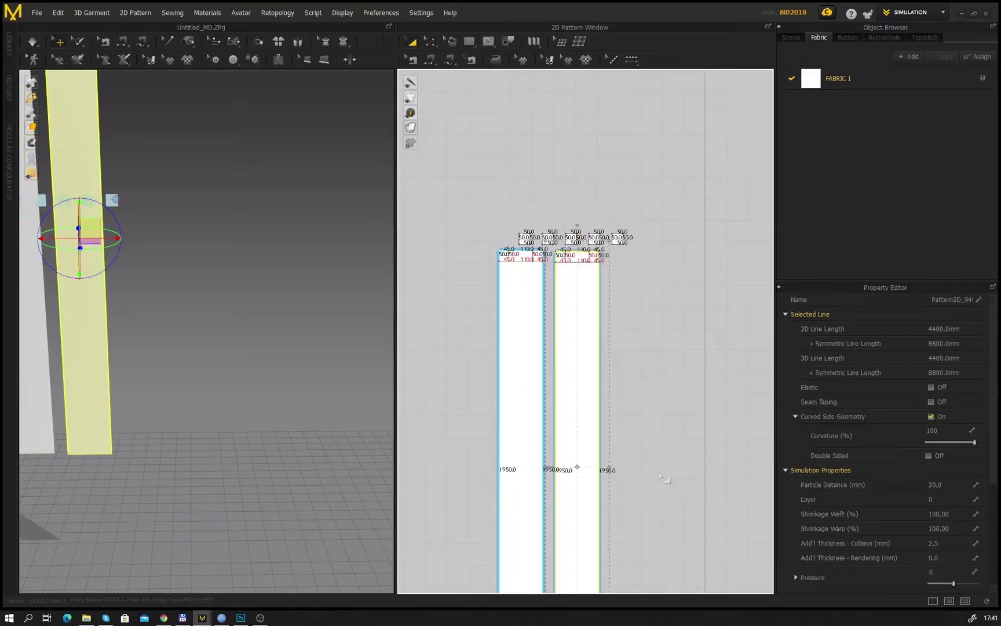
Step: Copy both tall panels together and paste the pair to their right, giving a row of four
click(609, 353)
click(582, 349)
shift+click(514, 348)
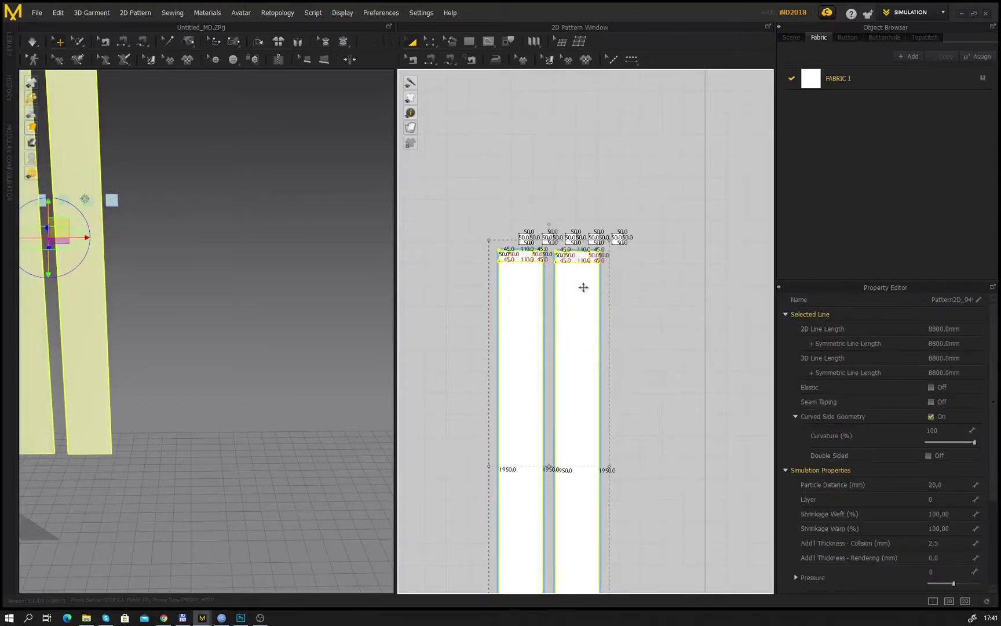
key(ctrl+v)
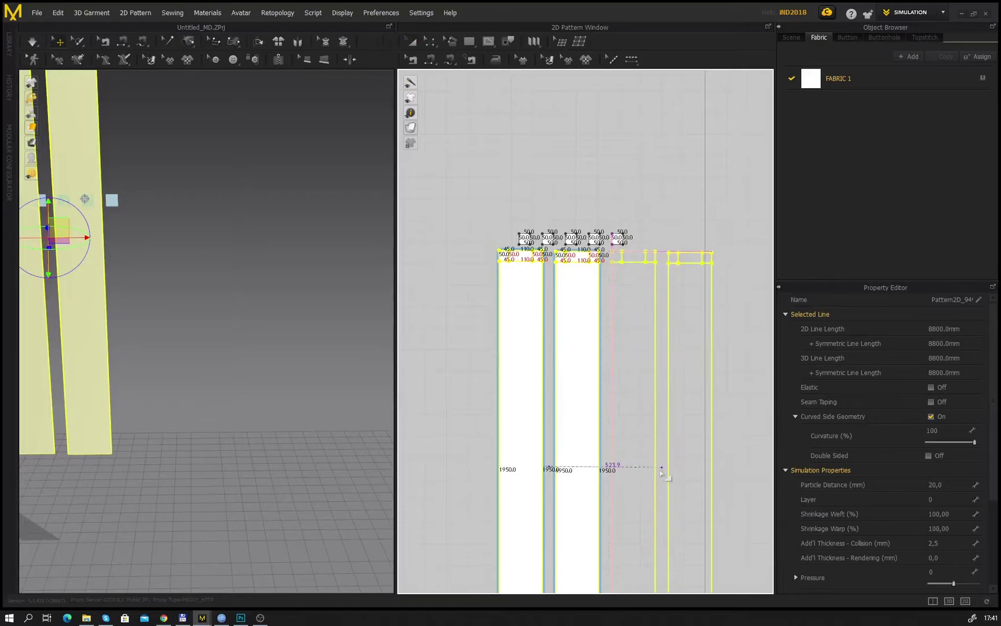
click(664, 470)
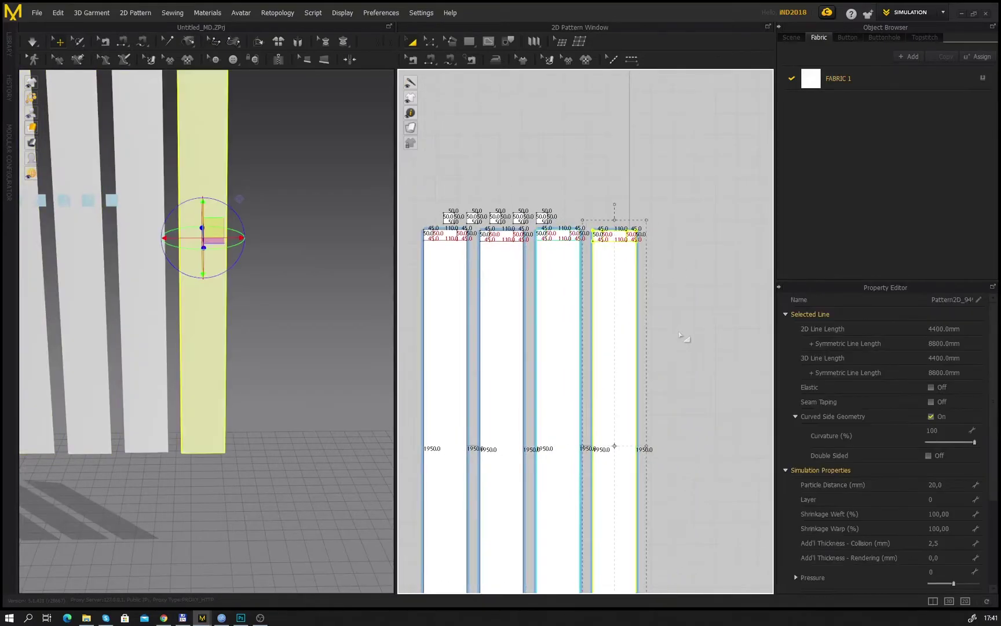
Step: Paste a copy of the fourth tall panel to its right as the fifth panel of the row
key(ctrl+v)
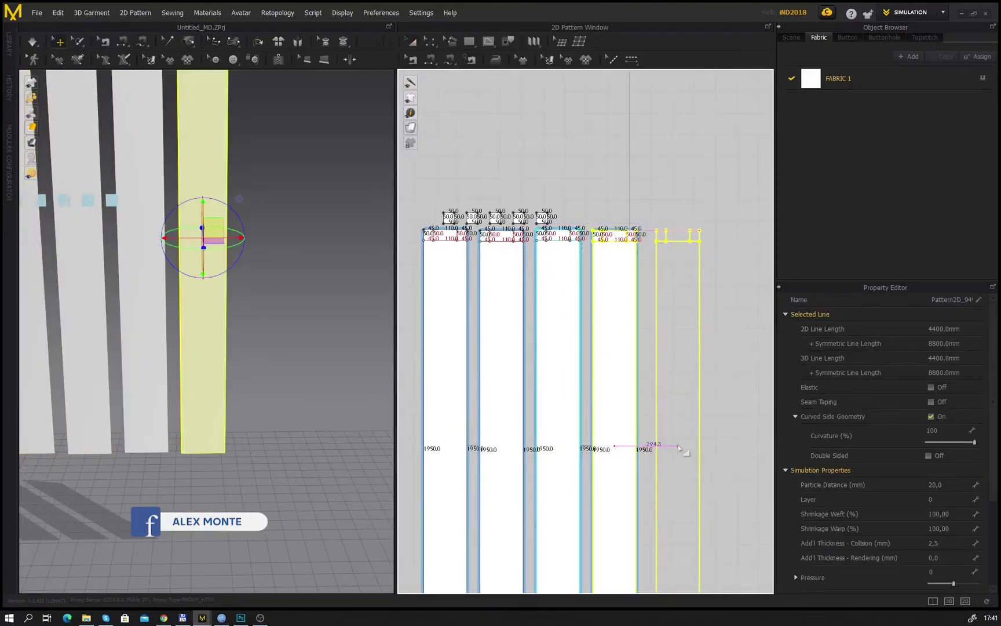
click(674, 447)
middle_drag(492, 278, 519, 282)
scroll(478, 168, up, 3)
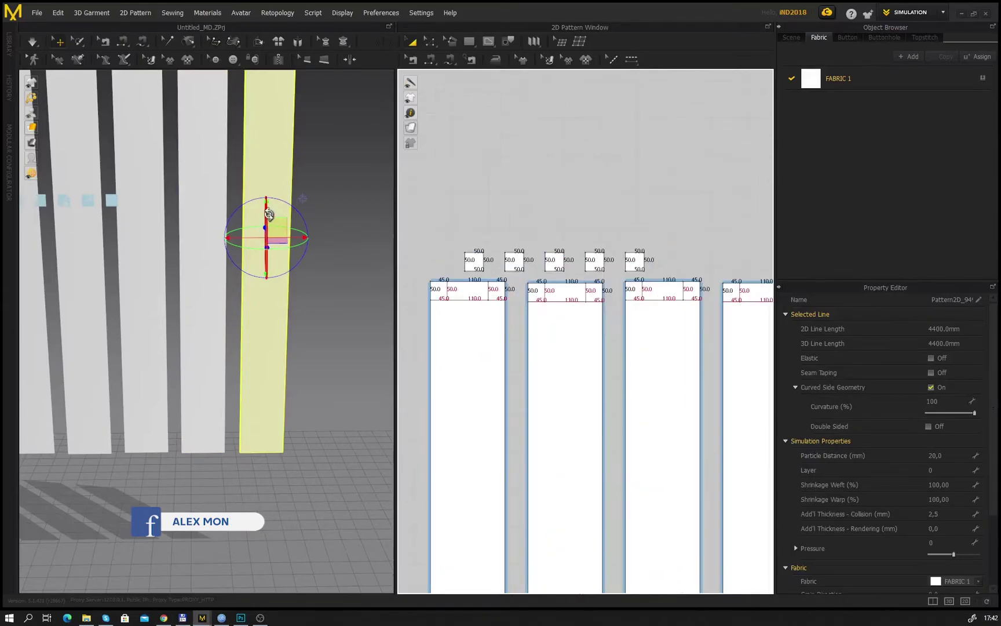
Step: Select all five tall panels together in the 3D view
scroll(226, 229, down, 2)
middle_drag(178, 243, 241, 320)
right_drag(241, 320, 277, 313)
click(260, 207)
shift+click(221, 177)
shift+click(173, 183)
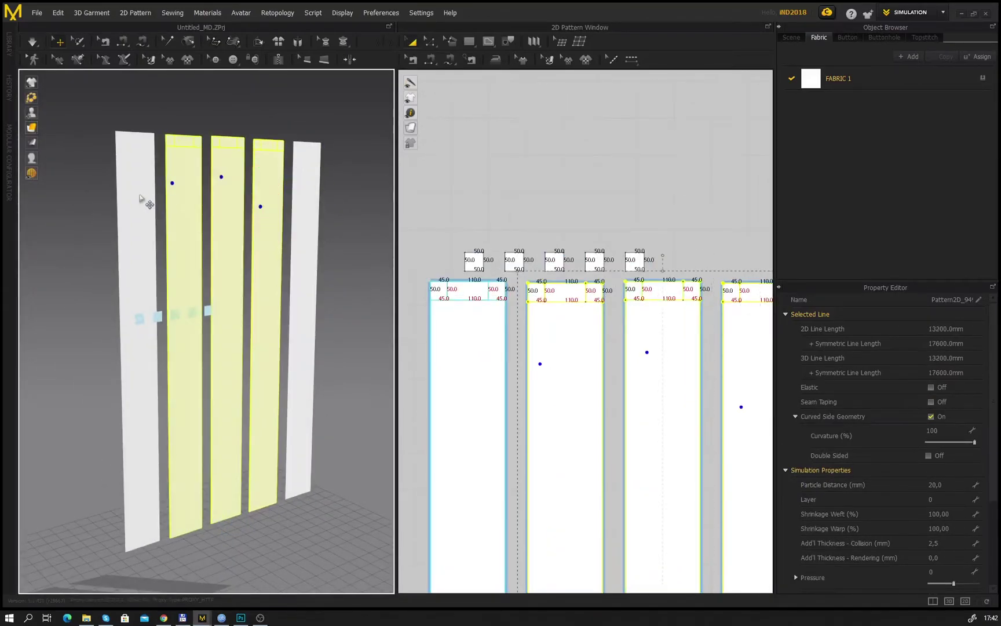
shift+click(139, 194)
shift+click(306, 193)
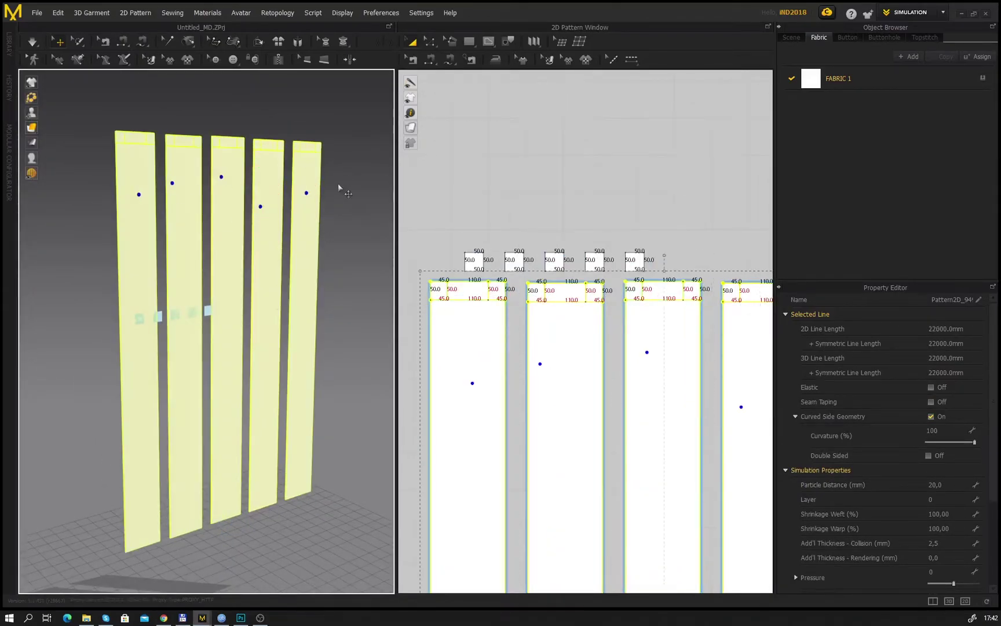
Step: Sew the first panel's two vertical internal lines to the matching side edges of the first square with Segment Sewing
click(432, 61)
scroll(545, 371, up, 5)
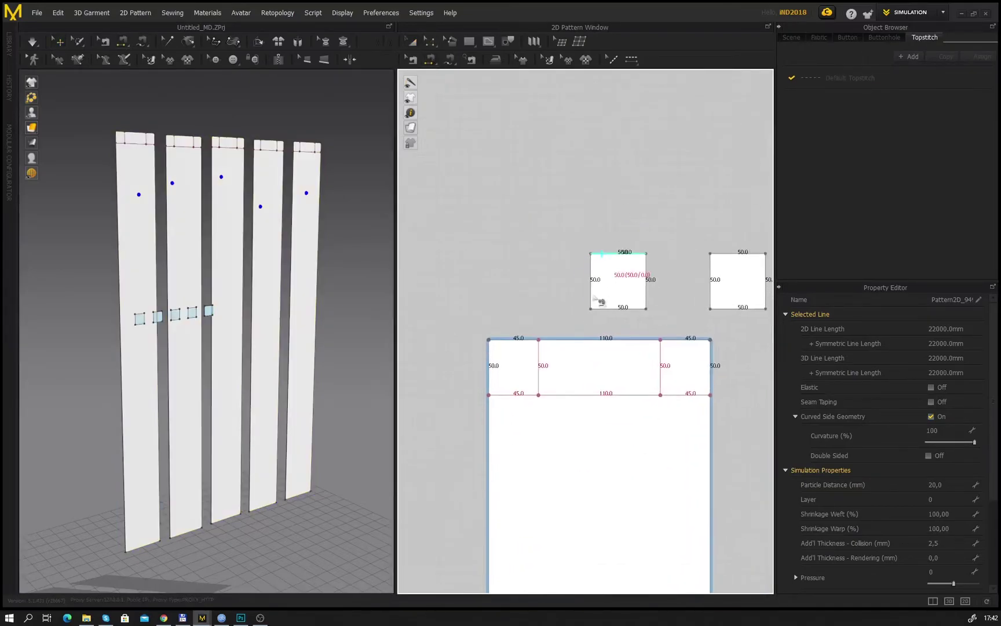
right_drag(578, 300, 544, 264)
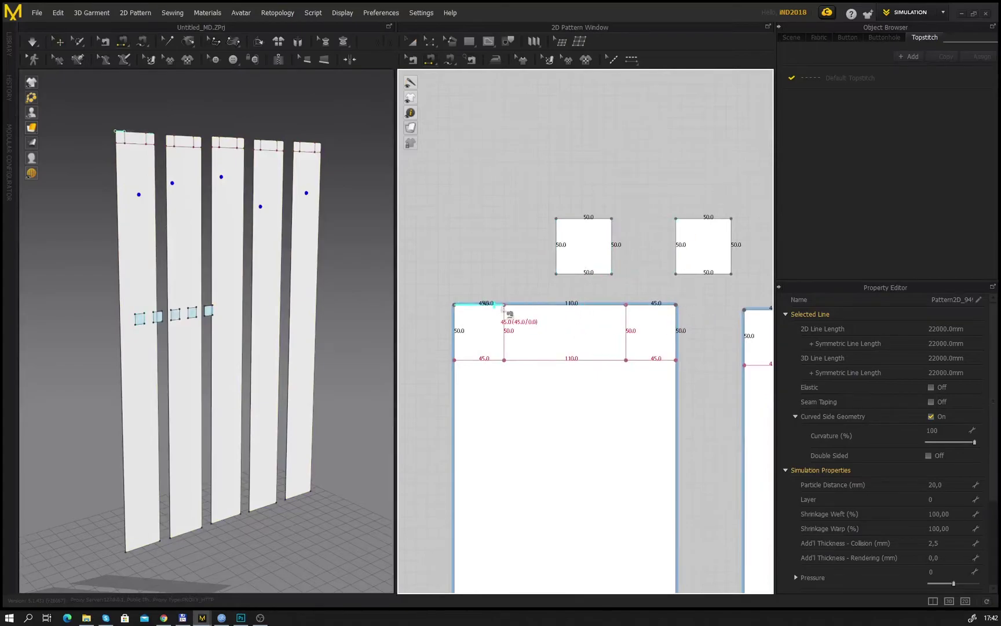
click(504, 345)
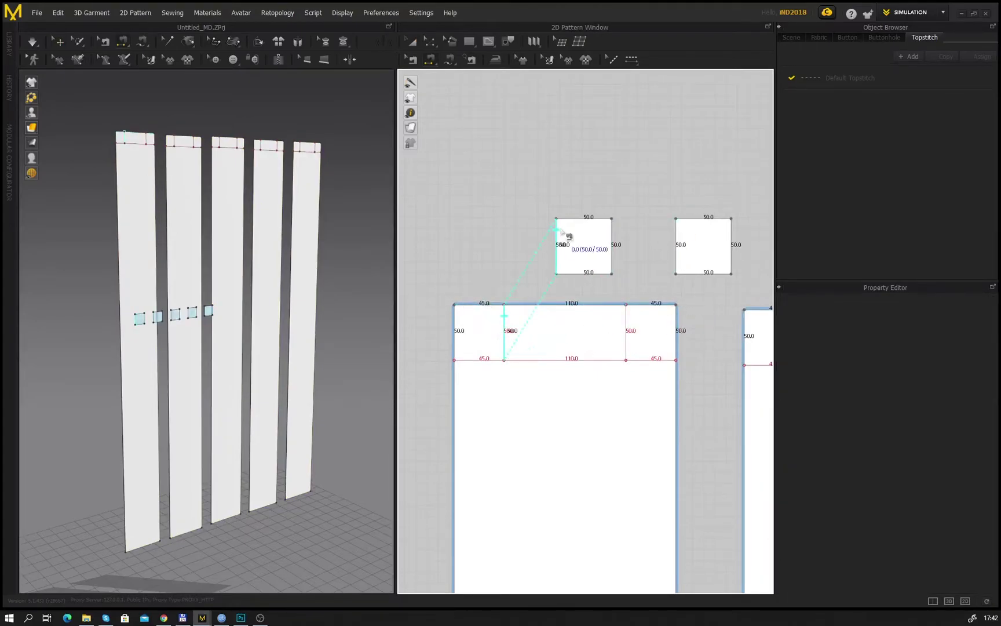
click(560, 237)
click(628, 330)
click(614, 256)
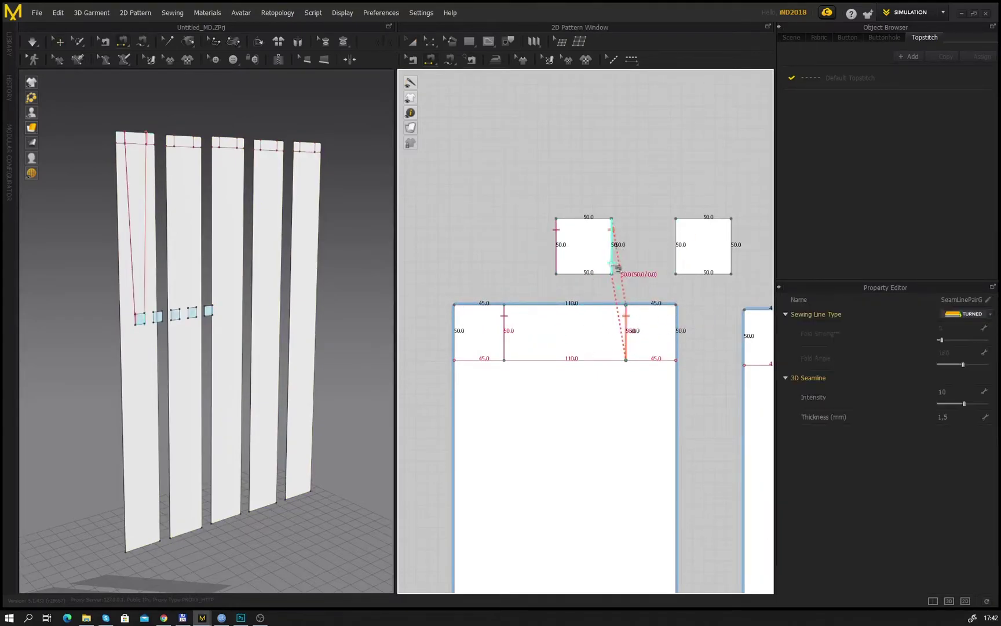
Step: Sew the second panel's two vertical internal lines to the matching side edges of the second square
middle_drag(690, 326, 498, 322)
click(603, 333)
click(485, 234)
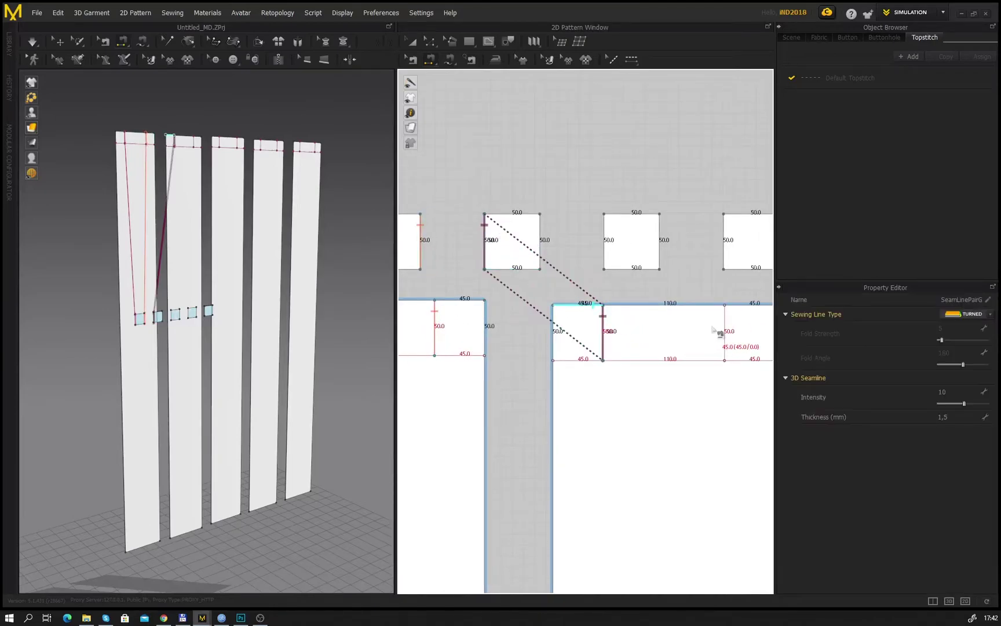
click(724, 333)
click(540, 235)
Step: Sew the third panel's two vertical internal lines to the matching side edges of the third square
middle_drag(725, 335, 571, 354)
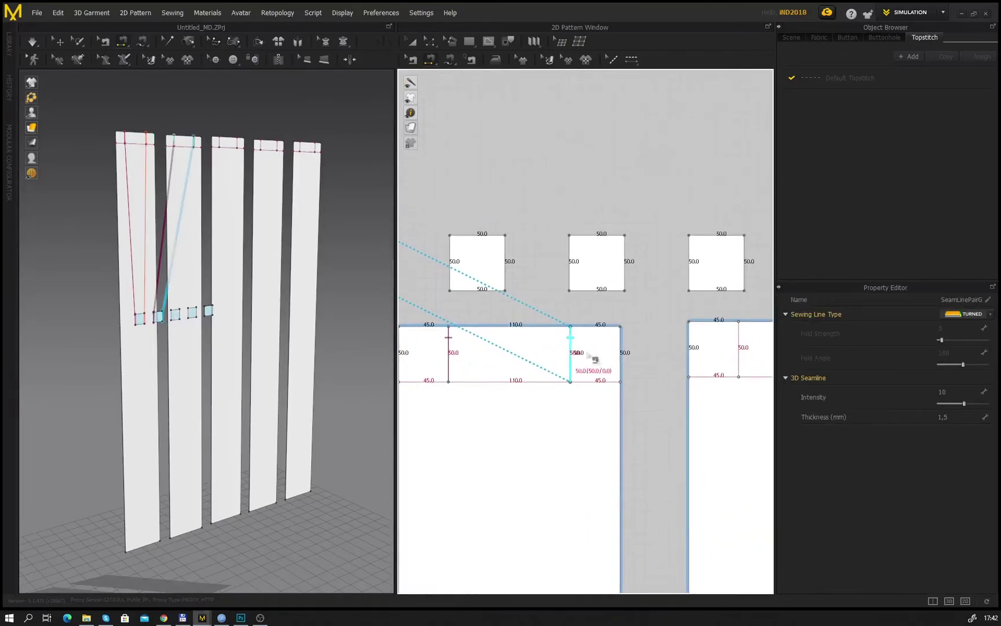
click(740, 347)
scroll(522, 289, down, 3)
middle_drag(536, 307, 580, 315)
click(520, 278)
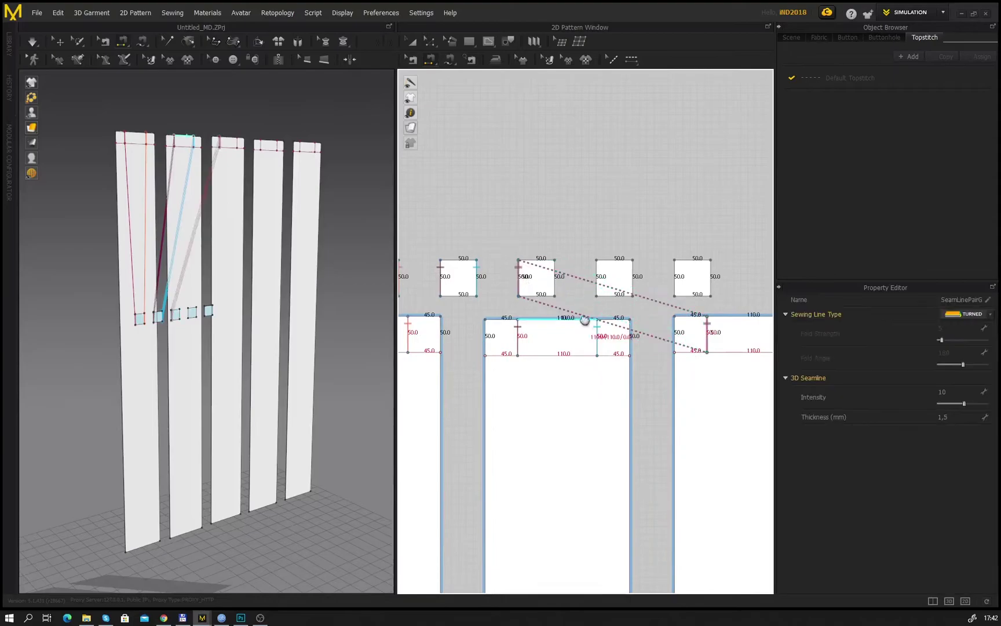
middle_drag(716, 329, 563, 306)
click(684, 332)
click(453, 277)
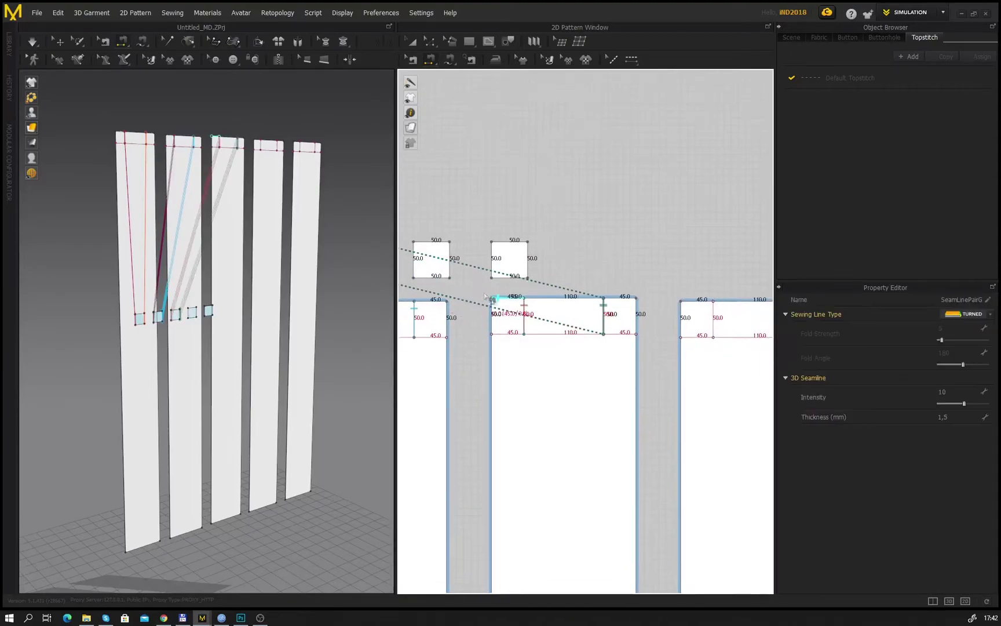
Step: Sew the fourth panel's two vertical internal lines to the matching side edges of the fourth square
scroll(563, 306, down, 2)
click(662, 320)
click(468, 278)
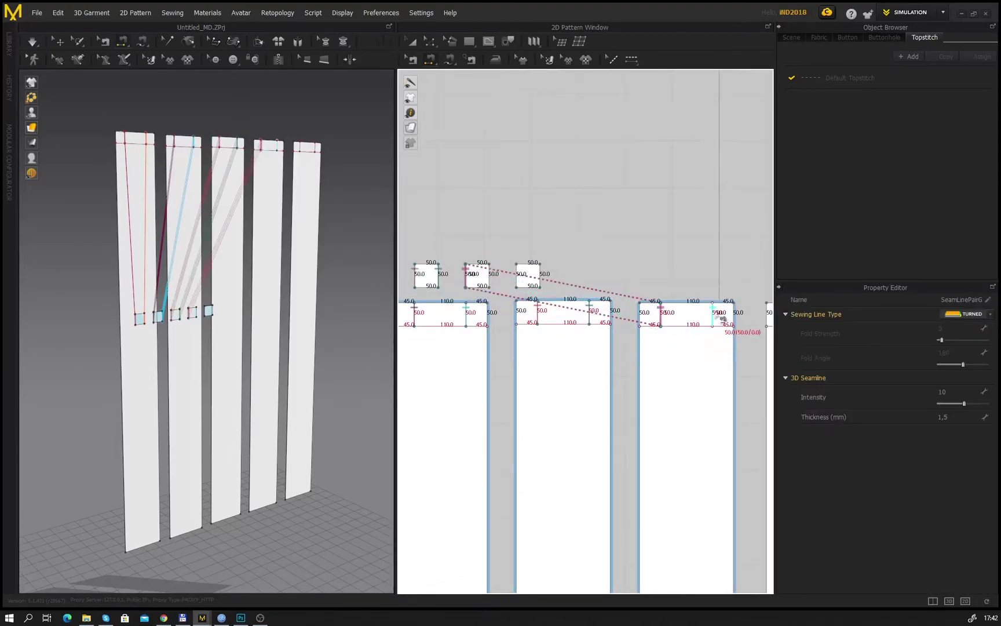
click(713, 316)
click(490, 279)
Step: Sew the fifth panel's two vertical internal lines to the matching side edges of the fifth square
middle_drag(695, 352, 580, 356)
click(674, 321)
middle_drag(439, 284, 529, 313)
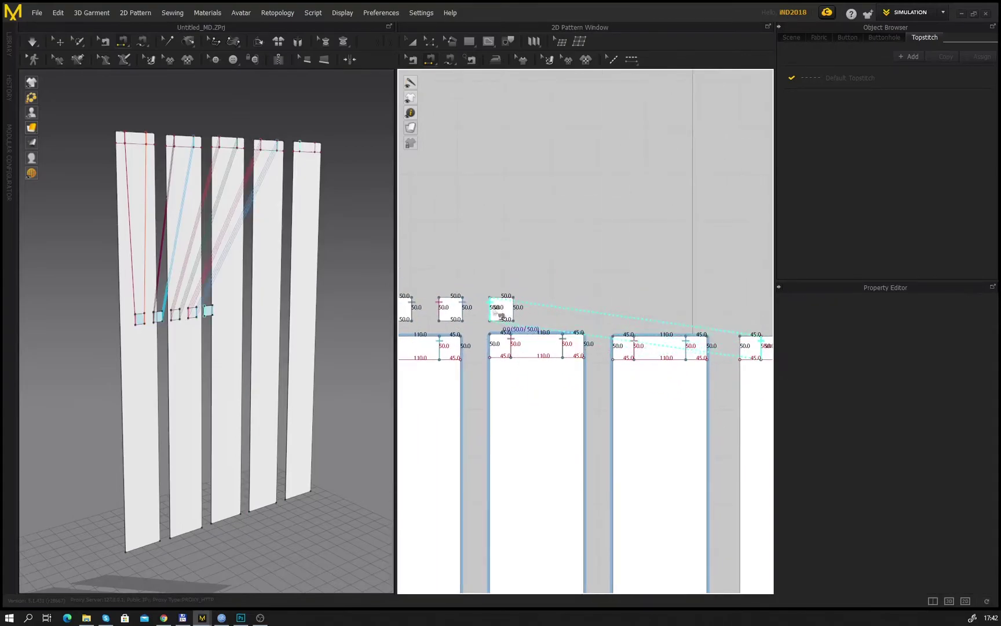
click(492, 309)
mouse_move(582, 340)
middle_down()
mouse_move(445, 343)
mouse_move(590, 335)
middle_up()
click(677, 345)
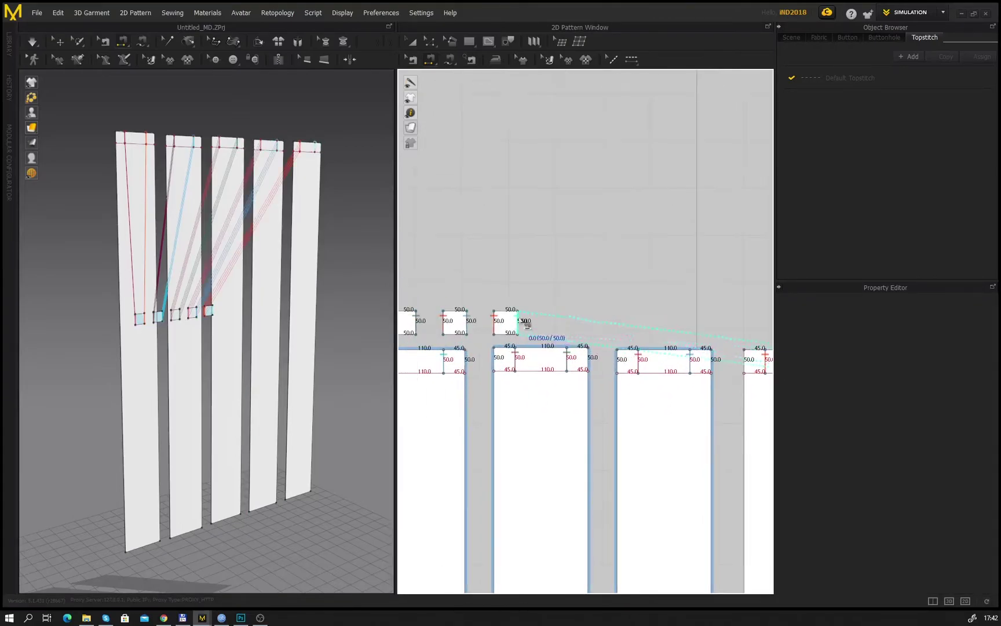
click(526, 322)
Step: Sew the facing short and long side edges together between panels one and two and between panels two and three
scroll(626, 280, down, 2)
scroll(615, 308, up, 2)
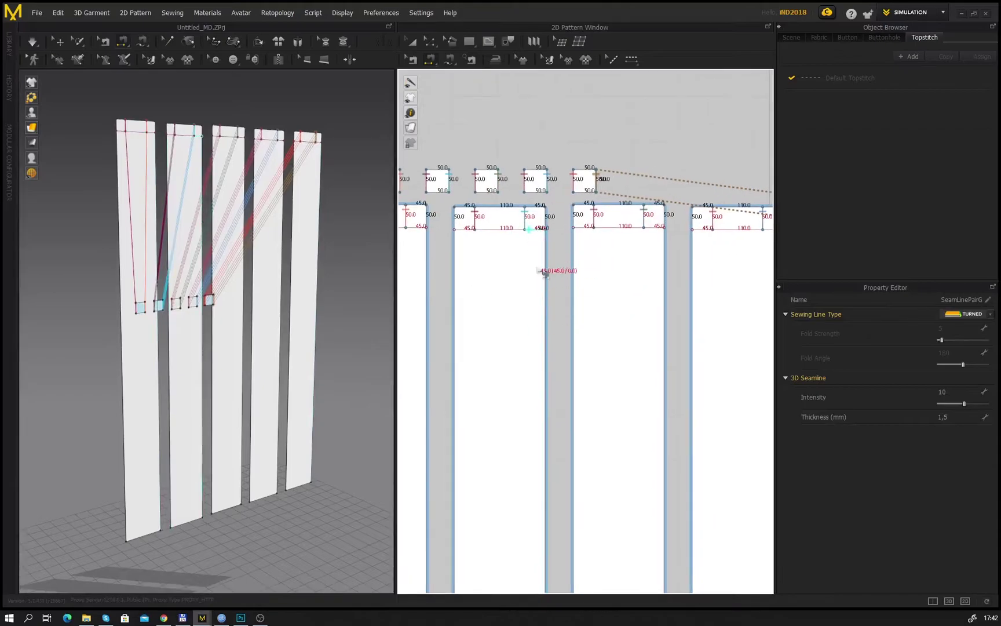
scroll(539, 271, up, 1)
middle_drag(539, 271, 642, 304)
click(524, 316)
click(552, 316)
click(524, 249)
click(553, 249)
click(650, 249)
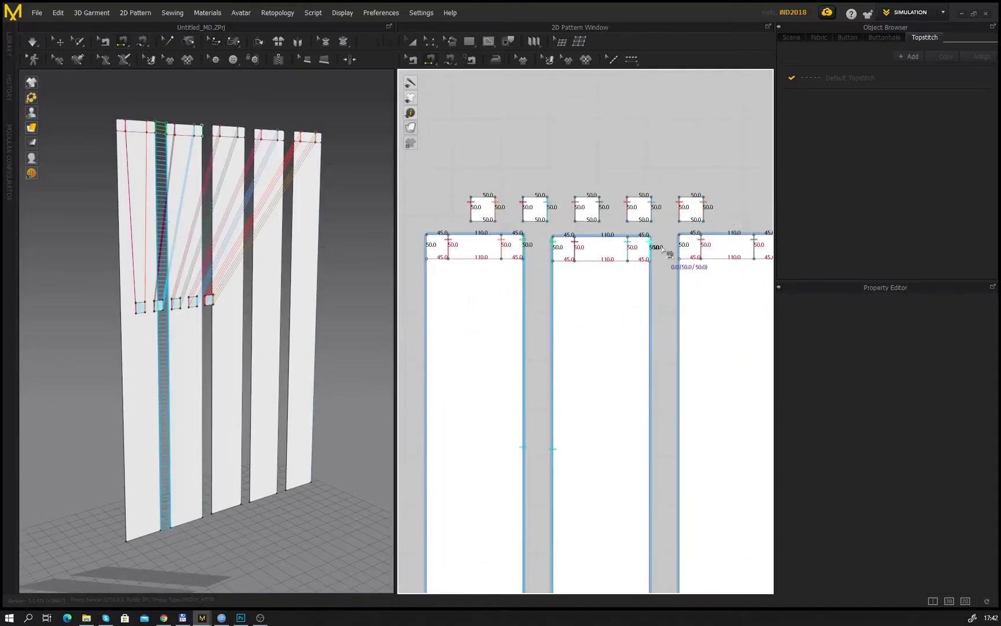
click(679, 248)
click(652, 295)
click(680, 332)
Step: Sew the facing short and long side edges together between panels three and four and between panels four and five
middle_drag(690, 329, 491, 330)
click(579, 248)
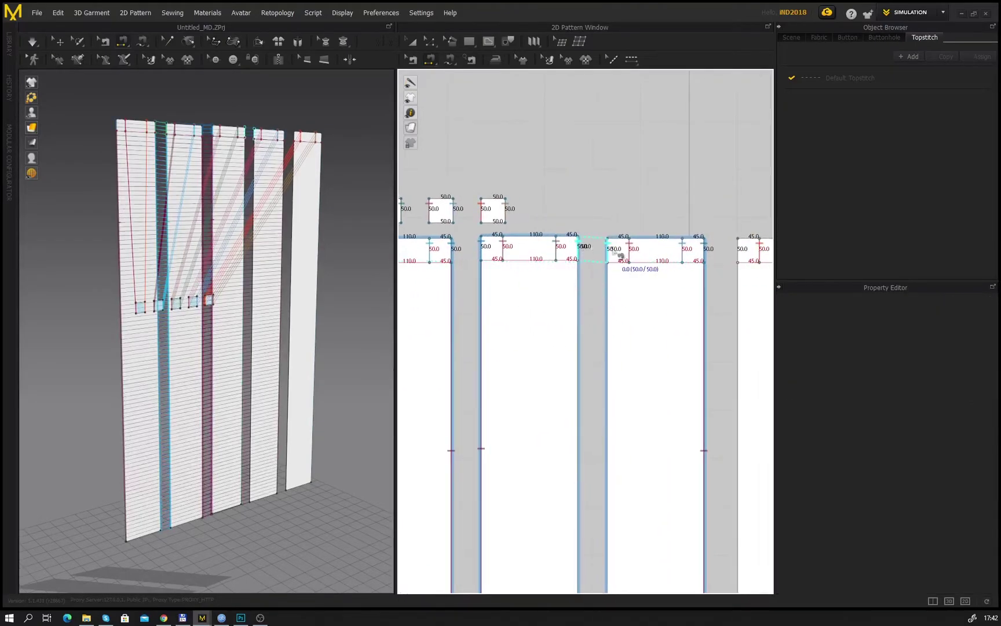
click(611, 251)
click(580, 297)
click(605, 316)
click(707, 259)
click(741, 260)
middle_drag(733, 340, 592, 325)
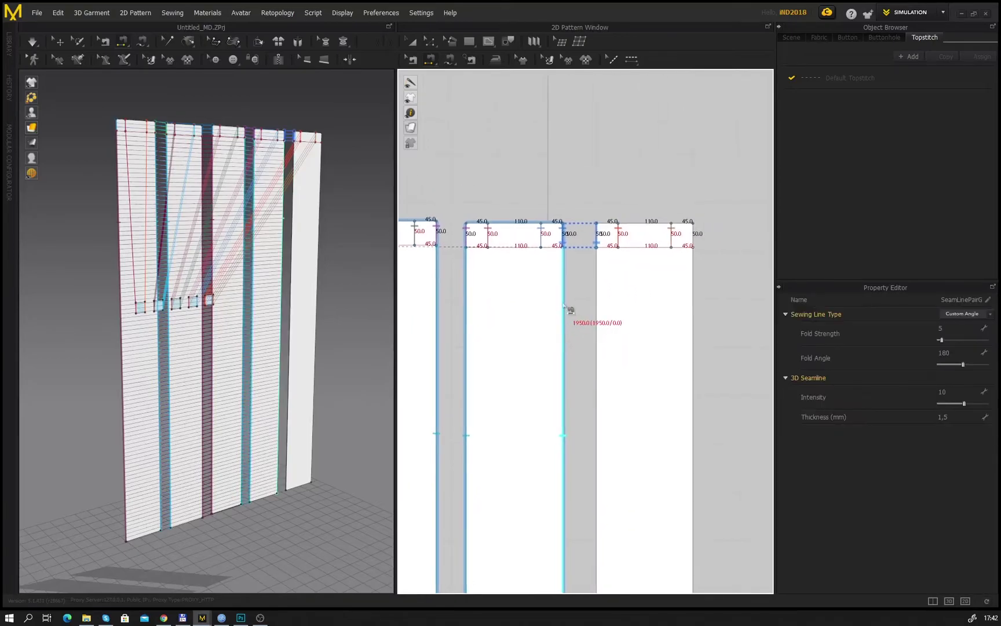
click(598, 315)
Step: Move all five panels down together in the 3D view so their upper edges sit just below the squares
right_drag(324, 313, 232, 221)
click(54, 43)
click(114, 342)
shift+click(167, 376)
shift+click(208, 383)
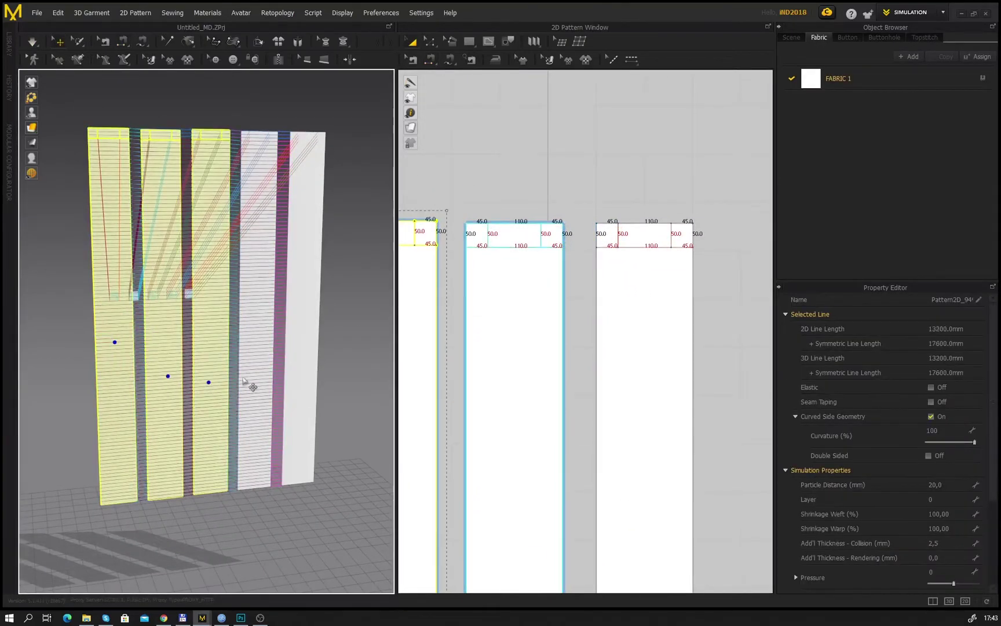
shift+click(242, 378)
shift+click(304, 340)
middle_drag(228, 378, 267, 245)
click(267, 248)
right_drag(267, 248, 237, 265)
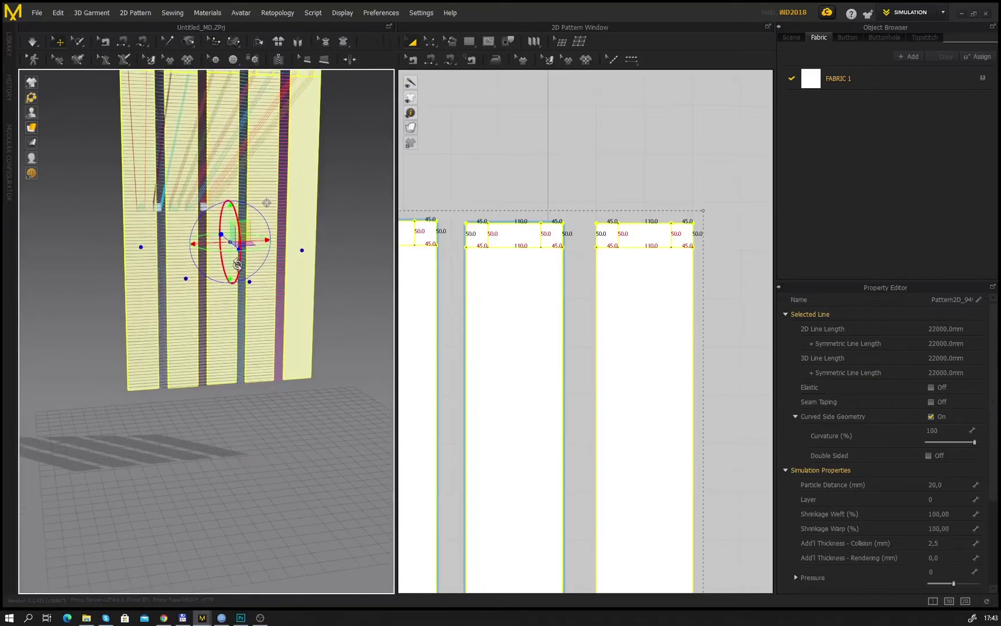
drag(251, 230, 208, 371)
right_drag(209, 371, 326, 378)
Step: Shorten the five panels together from their lower edges, giving the first four long side edges of about 1411 mm
scroll(587, 284, down, 5)
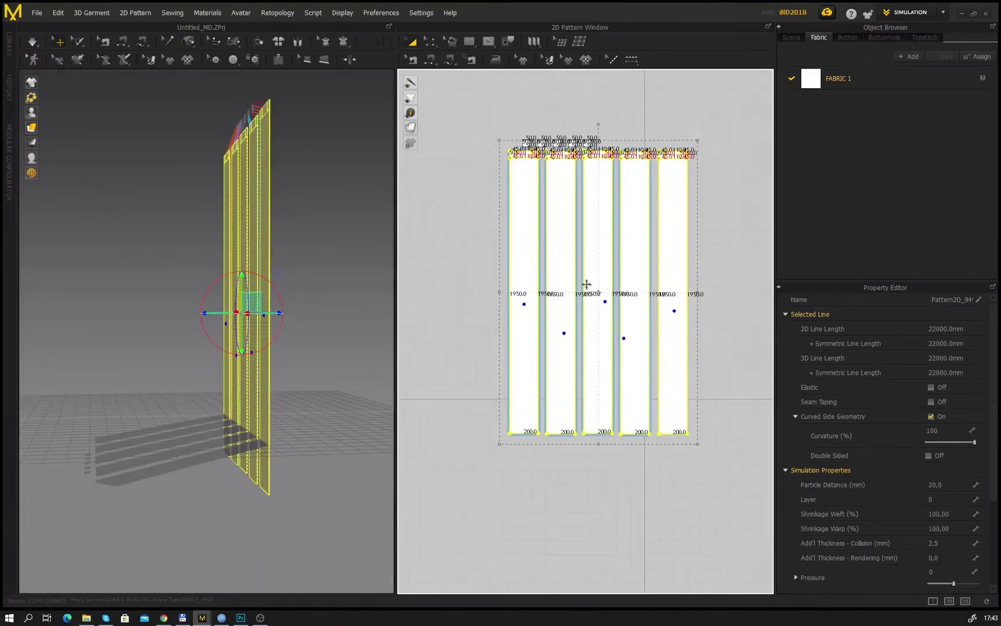
click(438, 234)
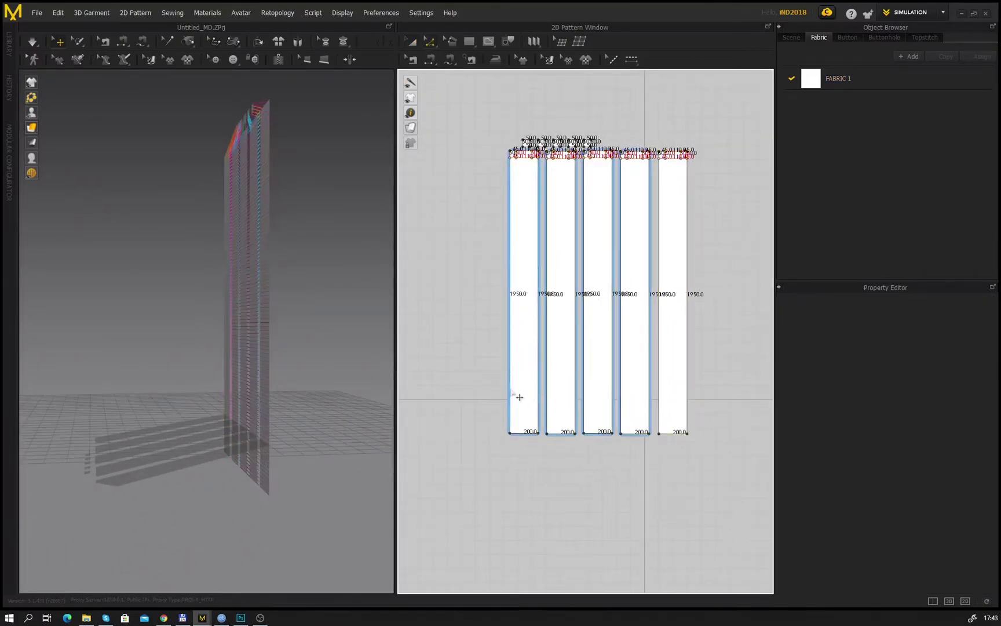
click(510, 394)
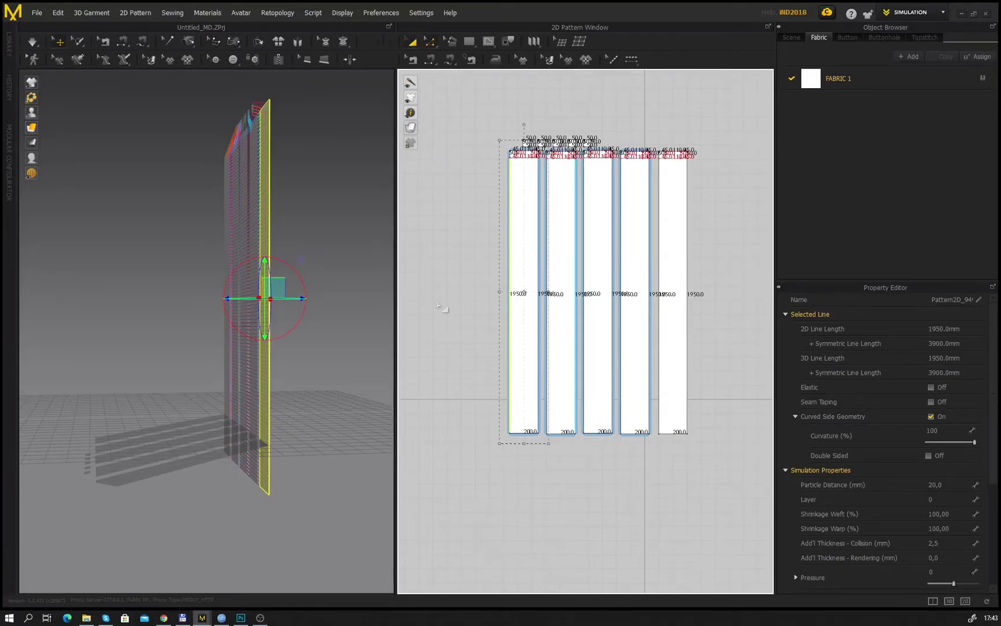
click(524, 397)
shift+click(565, 410)
shift+click(603, 414)
shift+click(638, 415)
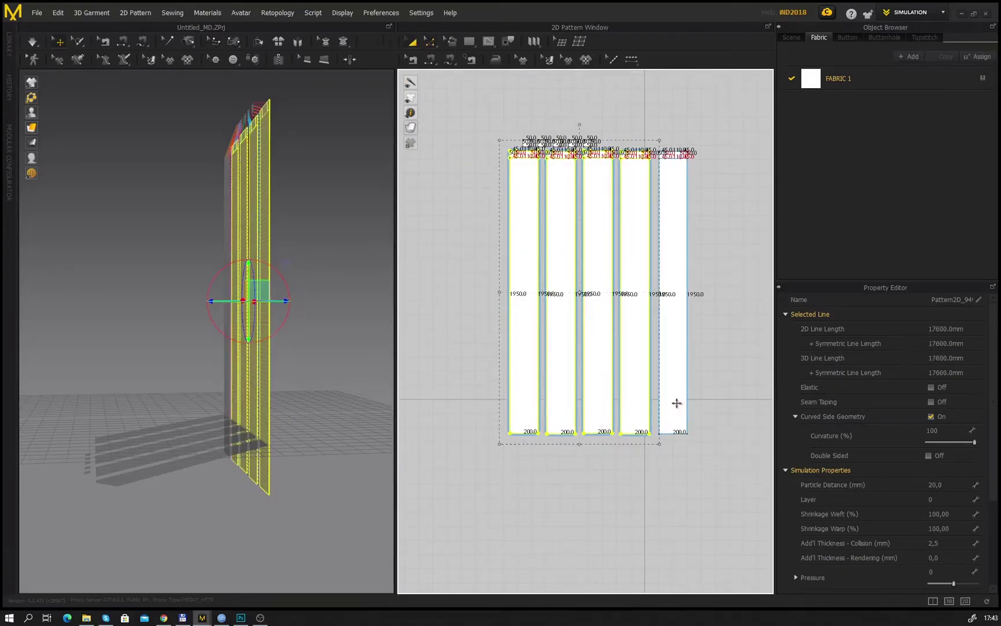
shift+click(677, 404)
drag(599, 446, 601, 402)
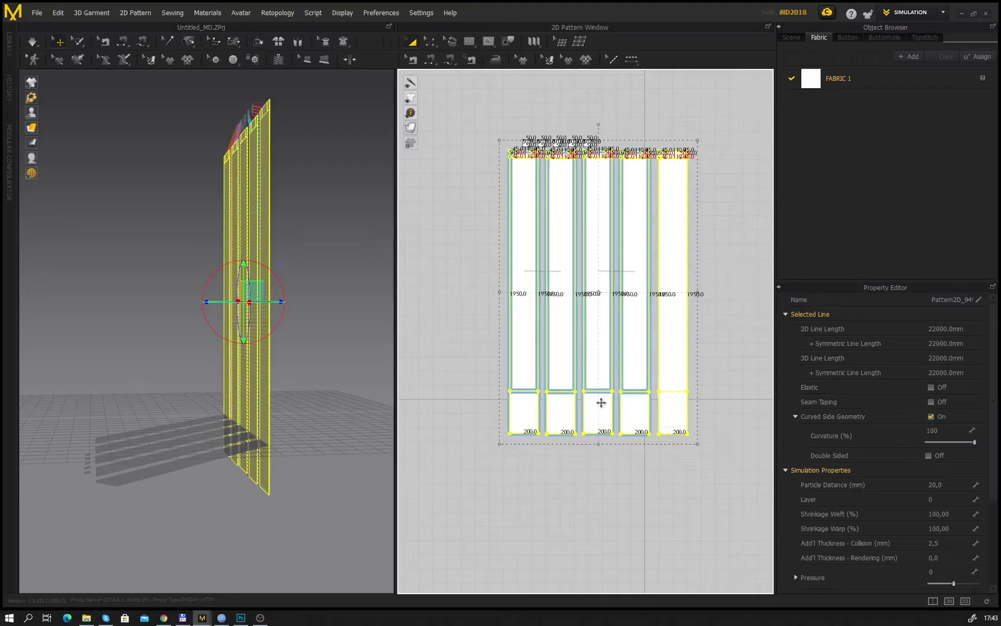
drag(599, 442, 598, 402)
click(756, 406)
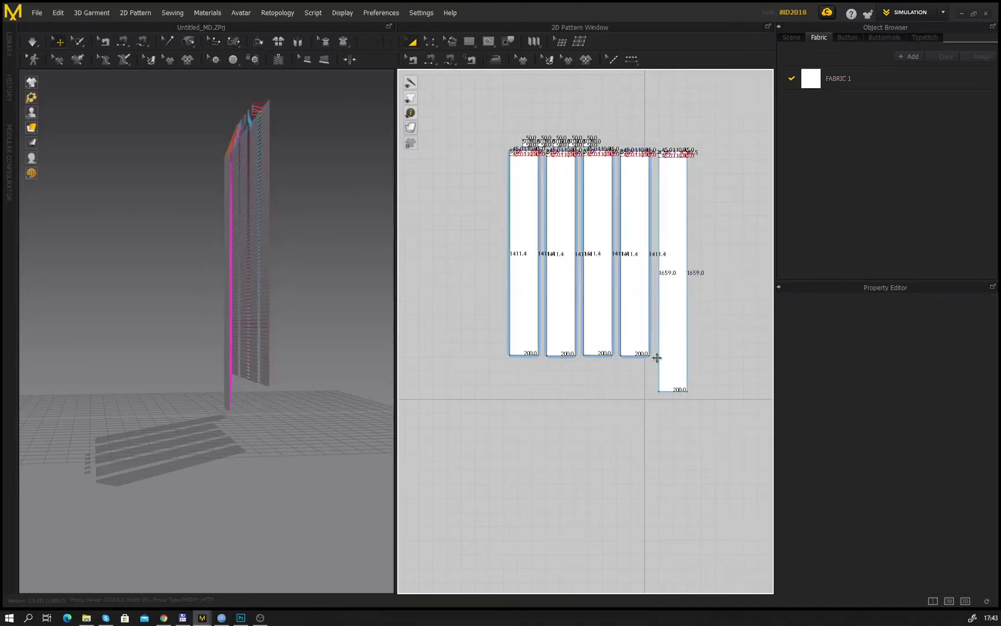
Step: Shorten the fifth panel from its lower edge to long sides of about 1410 mm, level with the other four
click(675, 390)
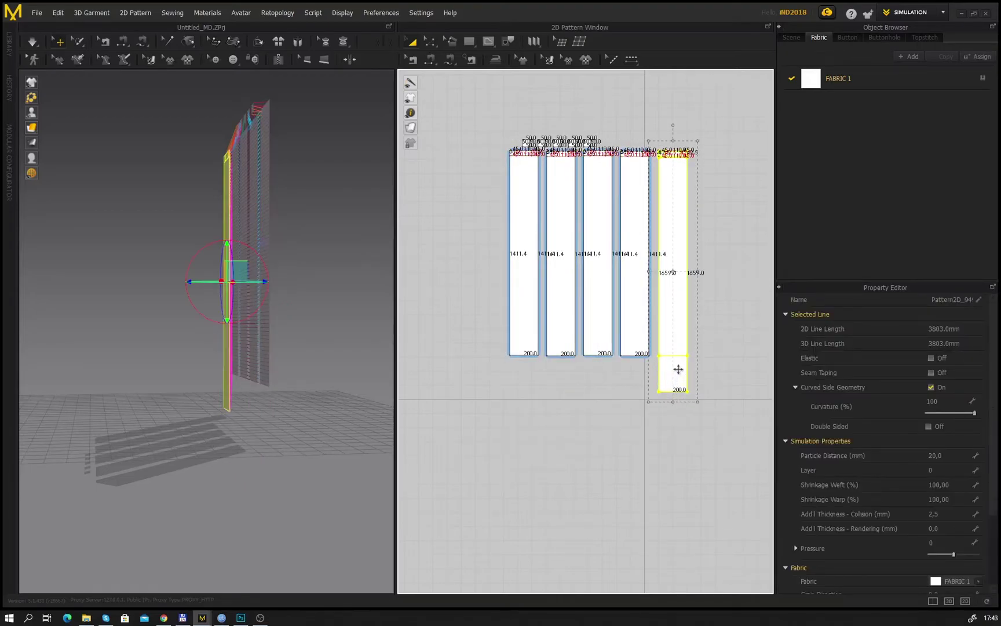
drag(679, 369, 678, 368)
click(553, 438)
Step: Try simulating the sewn curtain, check the drape from the side and undo the simulation
right_drag(290, 339, 213, 316)
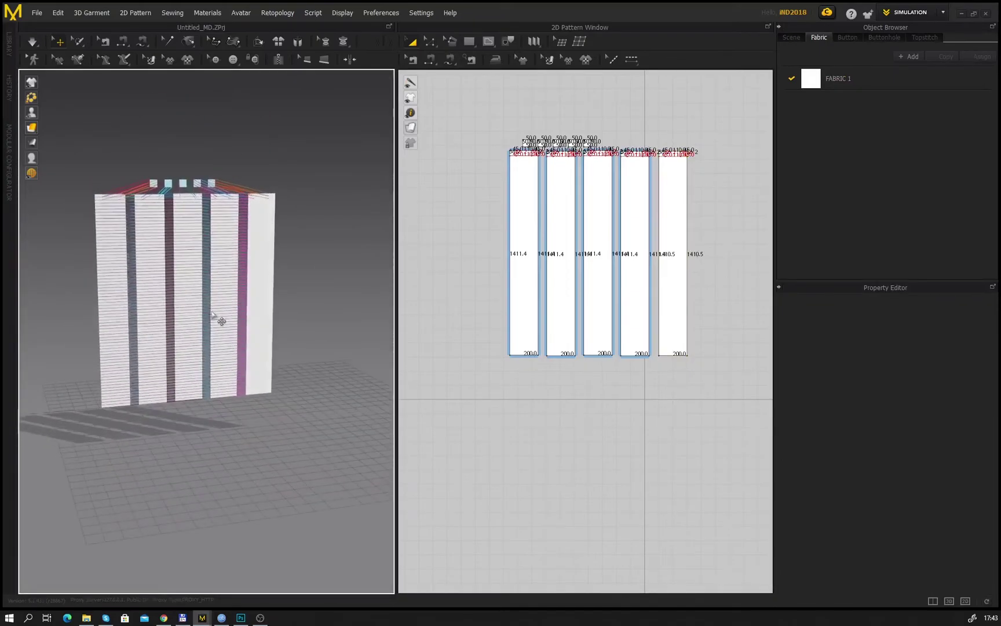
key(space)
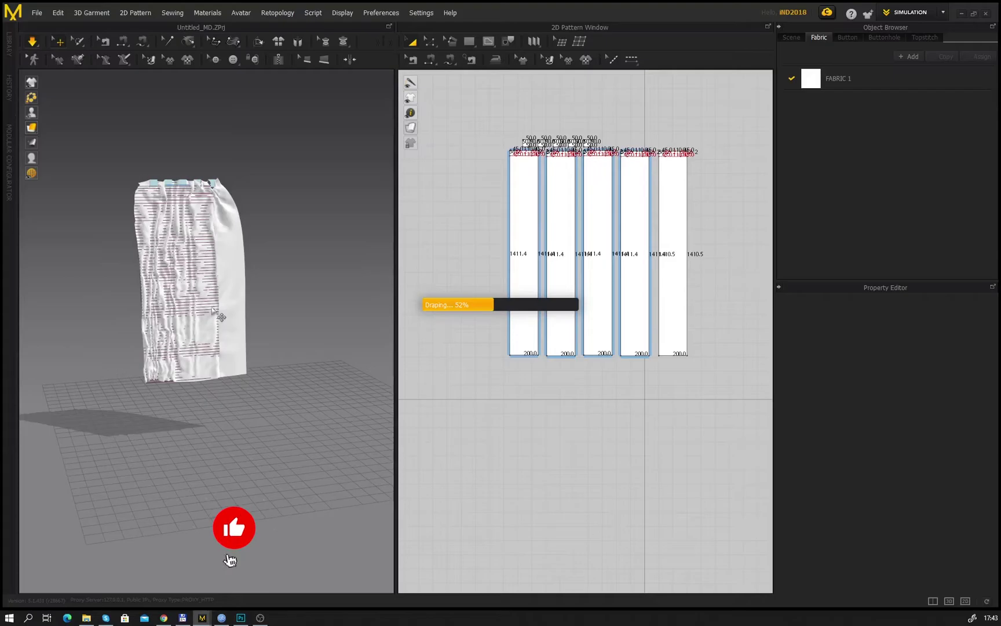
middle_drag(232, 236, 245, 346)
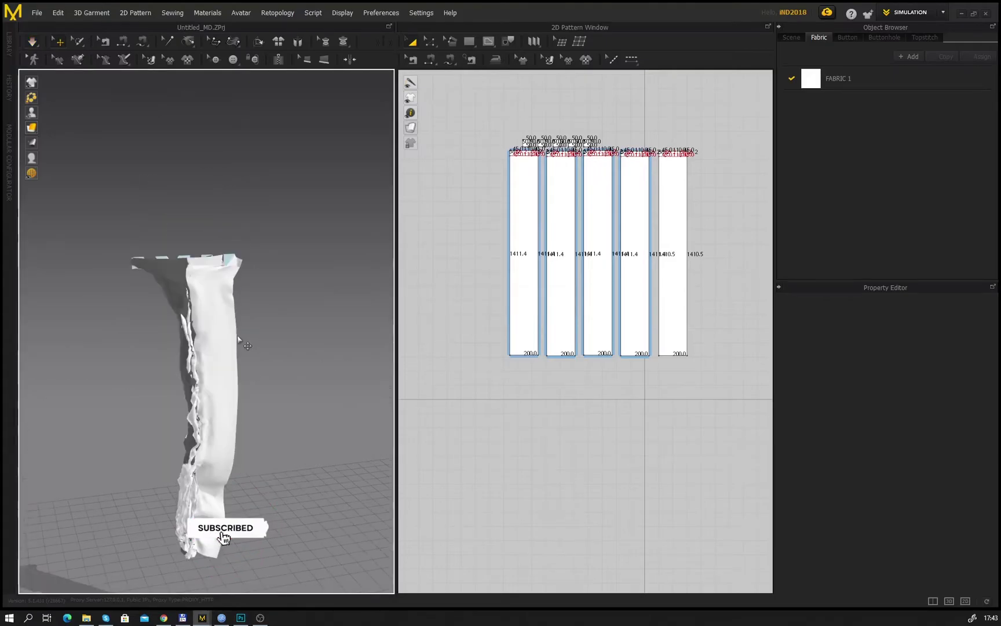
key(ctrl+z)
Step: Delete the long seam linking the second and third panels together with its linked seam on the first panel's outer edge
click(411, 60)
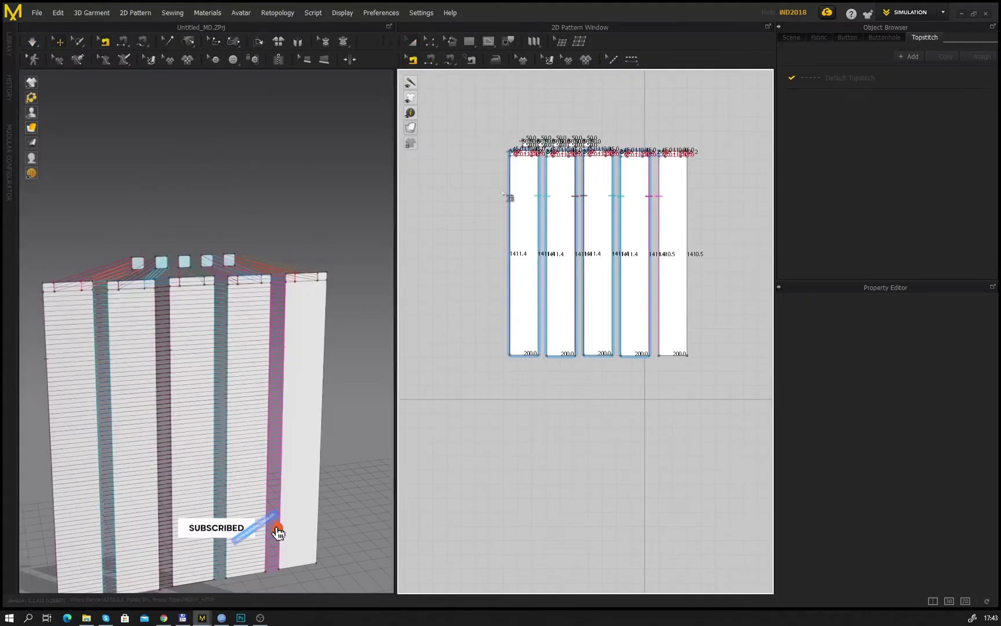
click(512, 200)
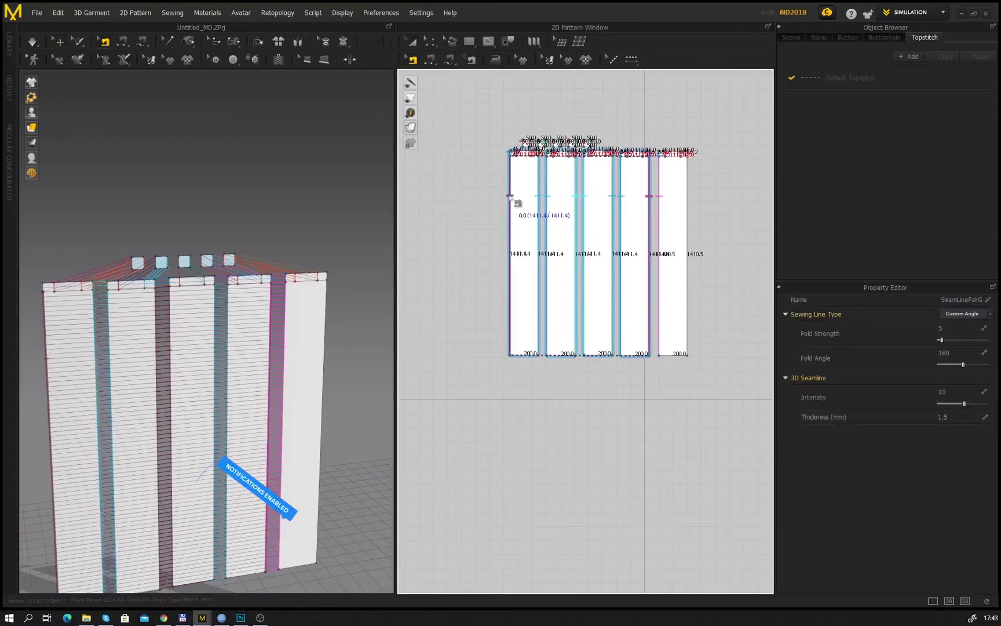
key(ctrl+z)
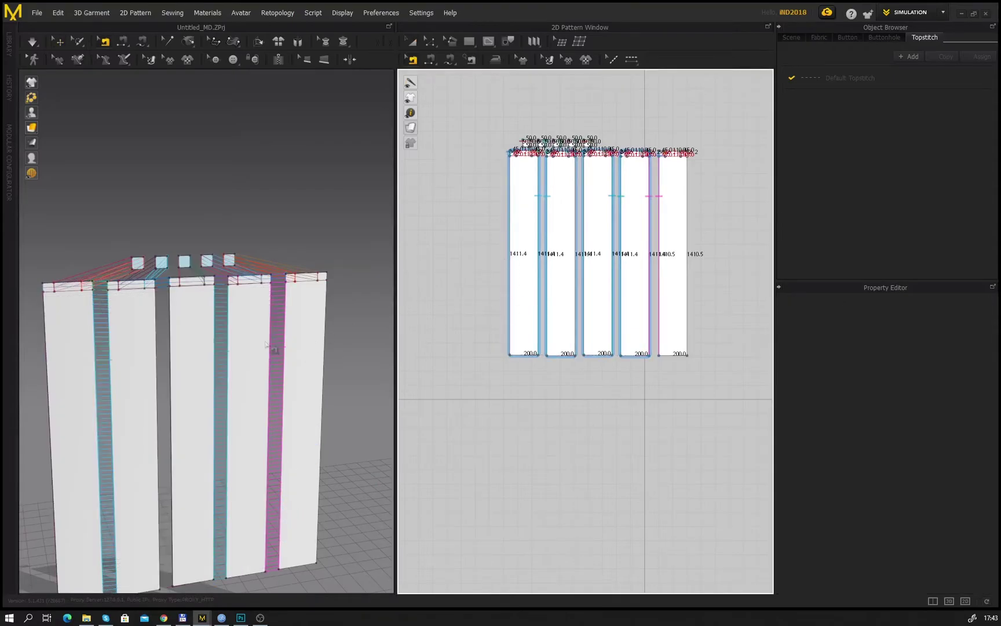
Step: Sew the second panel's long edge to the facing long edge of the third panel in the 3D view
middle_drag(177, 325, 199, 223)
scroll(192, 212, up, 1)
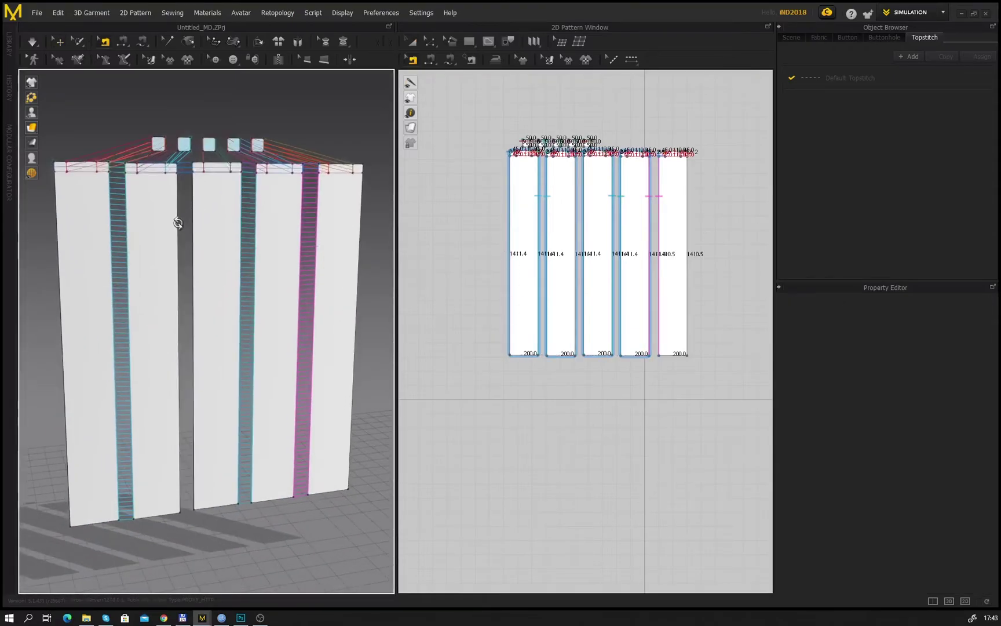
right_drag(173, 217, 181, 222)
click(436, 57)
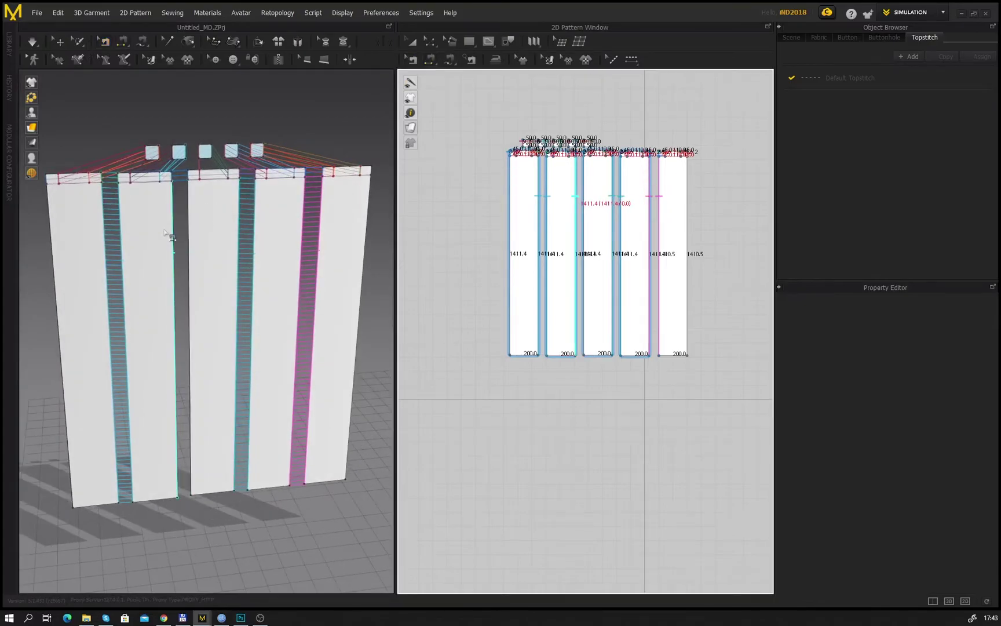
click(173, 233)
click(196, 229)
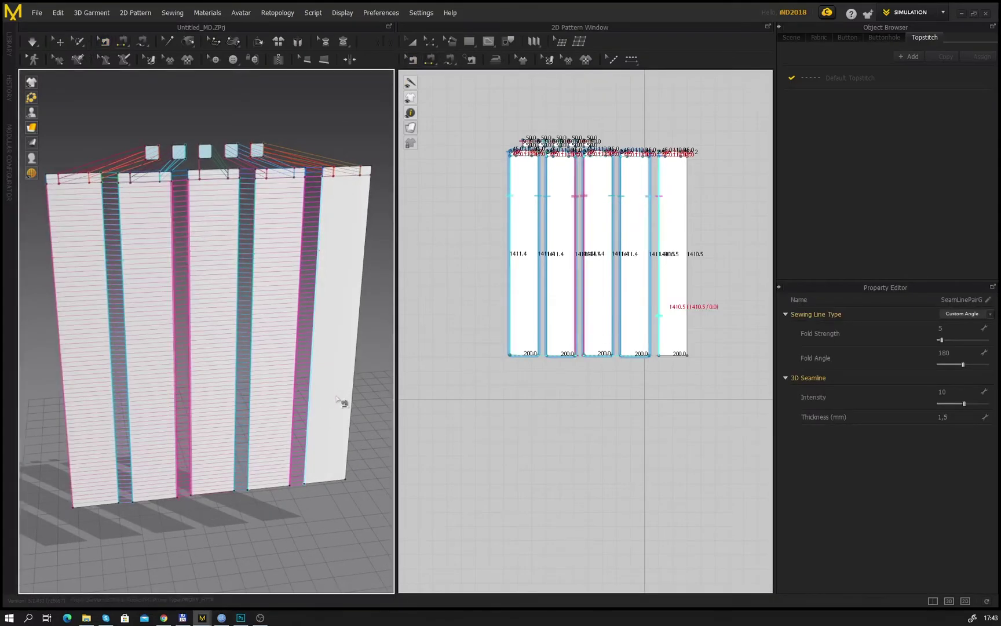
Step: Undo the last seam and remove the linked editing from the first four curtain panels
key(ctrl+z)
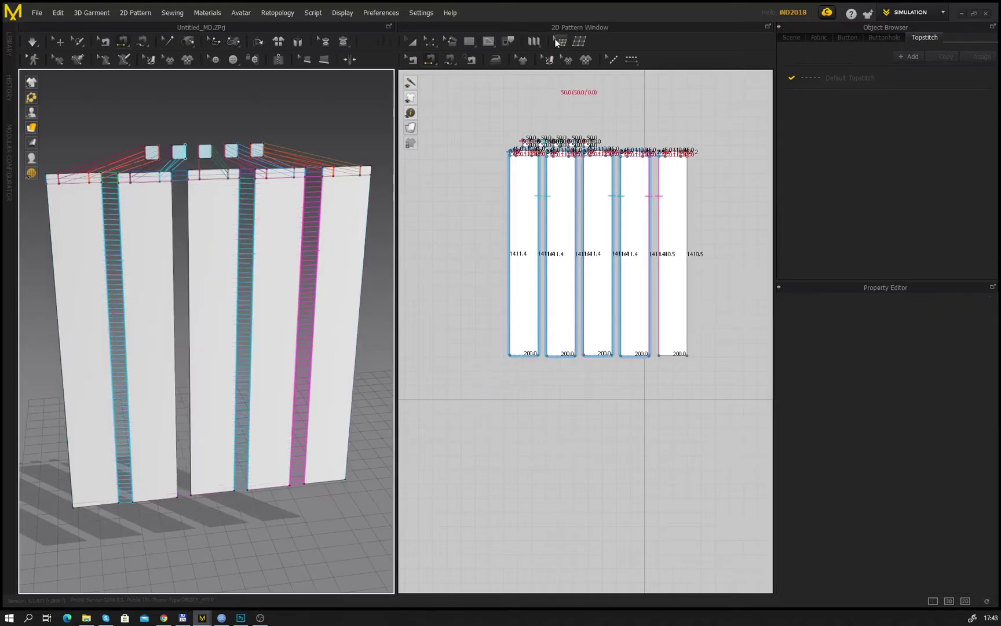
click(416, 46)
click(530, 227)
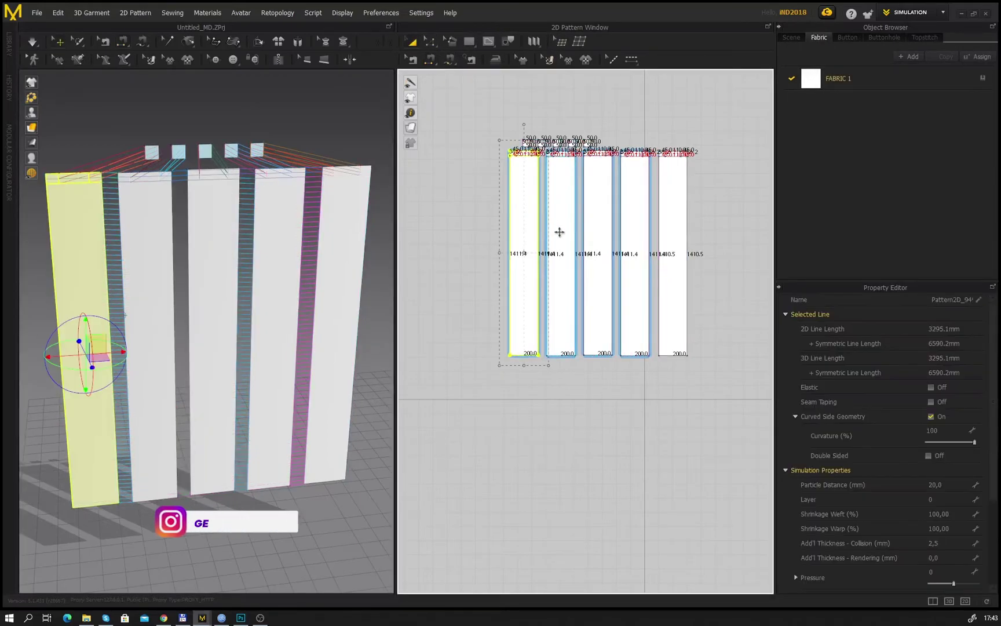
shift+click(568, 242)
shift+click(595, 225)
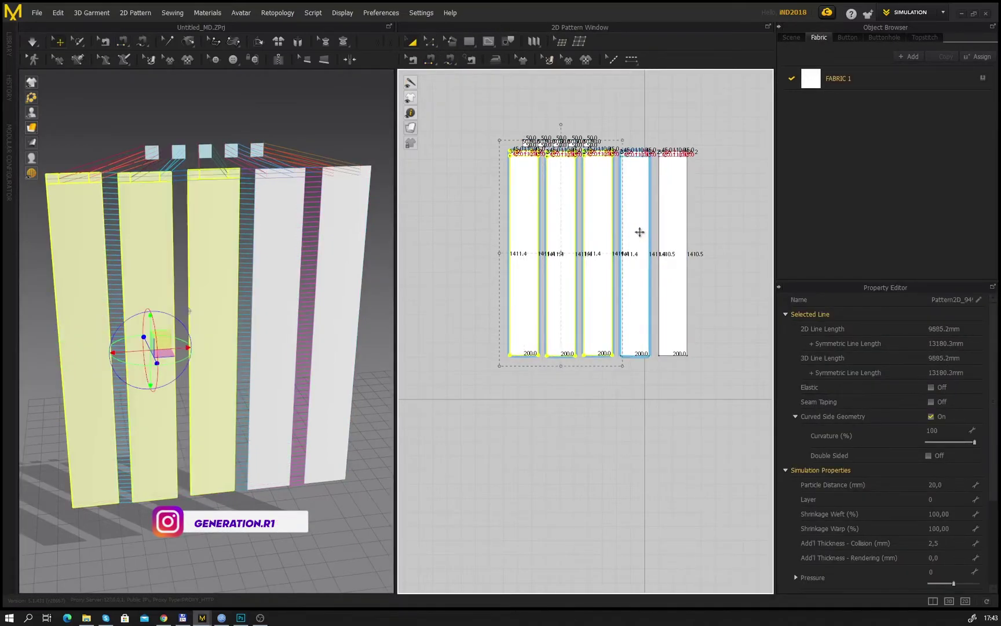
shift+click(640, 232)
right_click(639, 224)
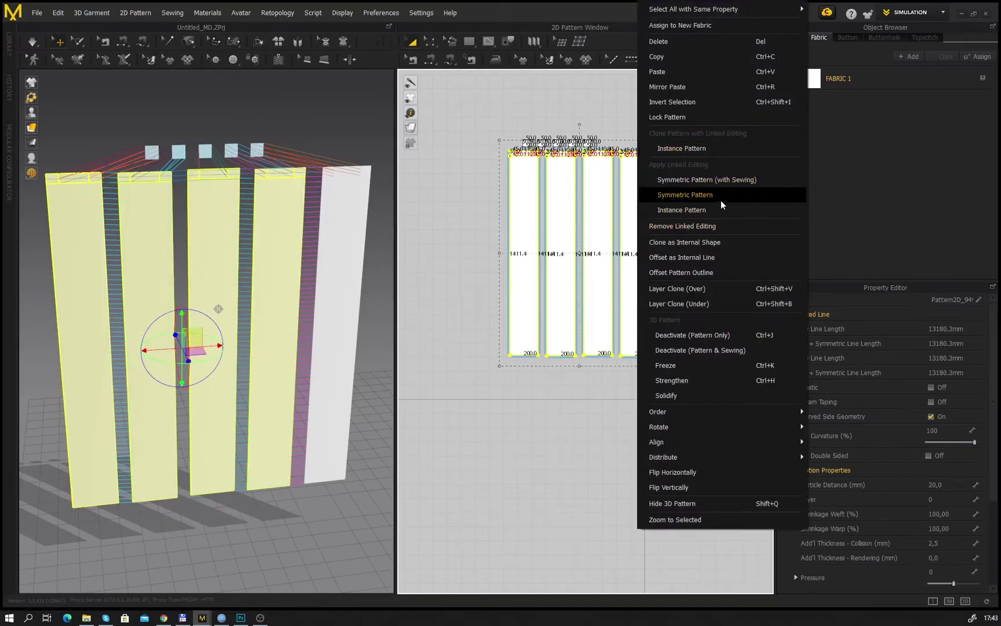
click(722, 227)
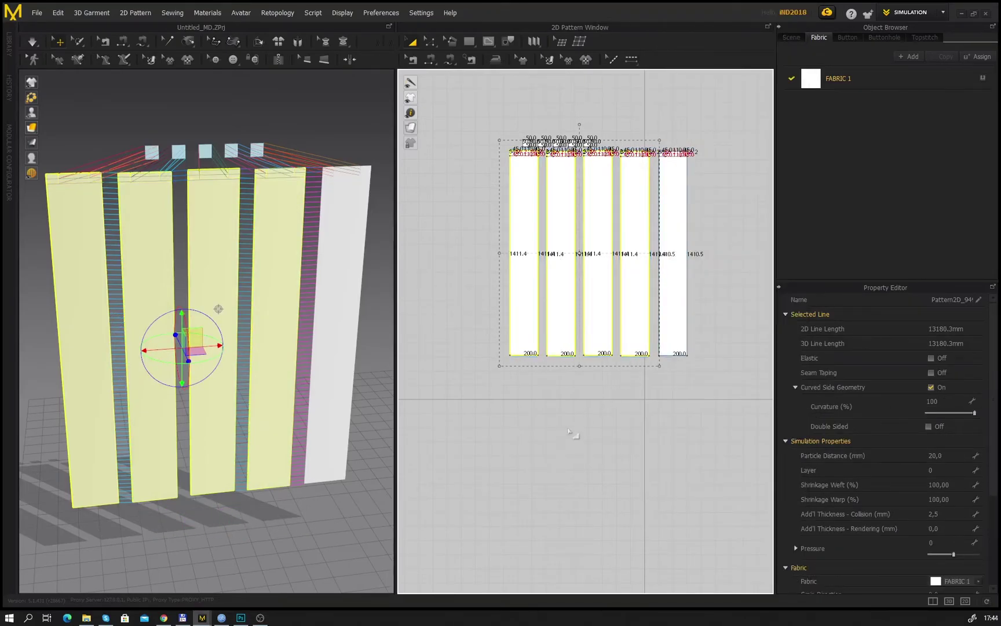
click(569, 430)
Step: Sew the second panel's long edge to the facing edge of the third panel and simulate the curtain
click(431, 59)
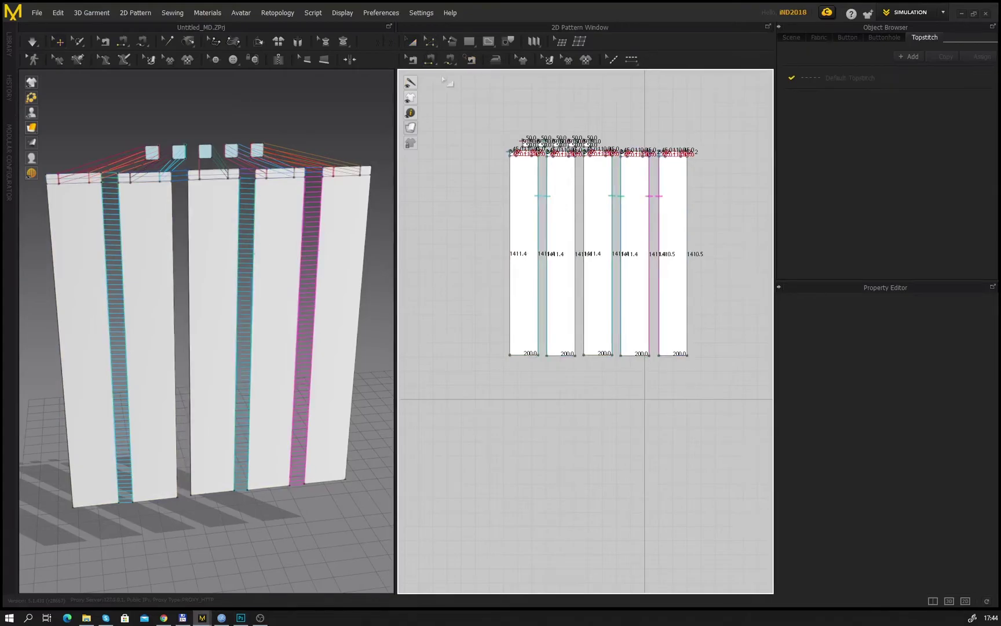
click(575, 203)
click(585, 203)
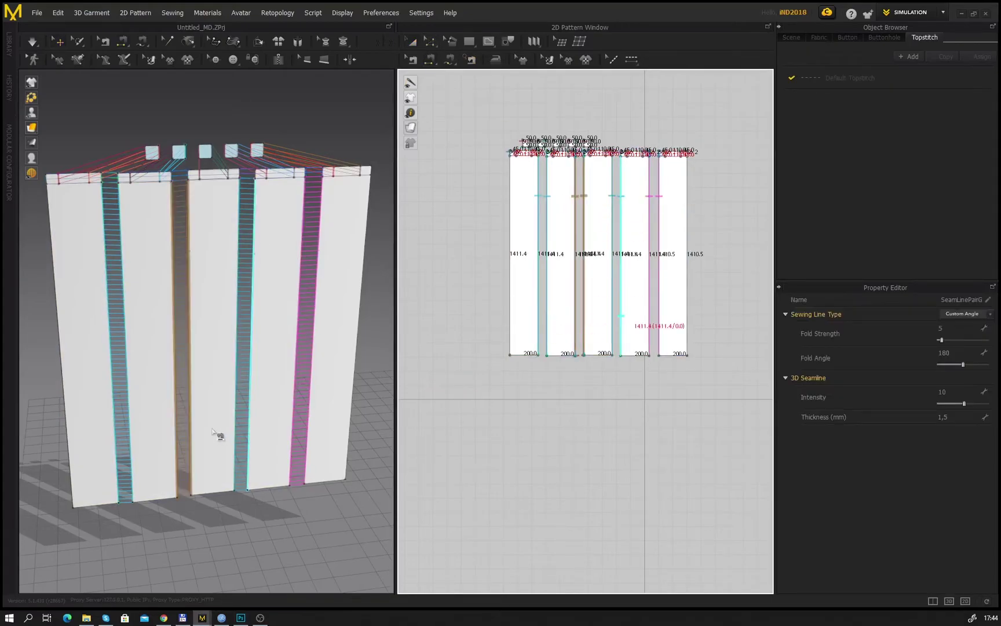
key(space)
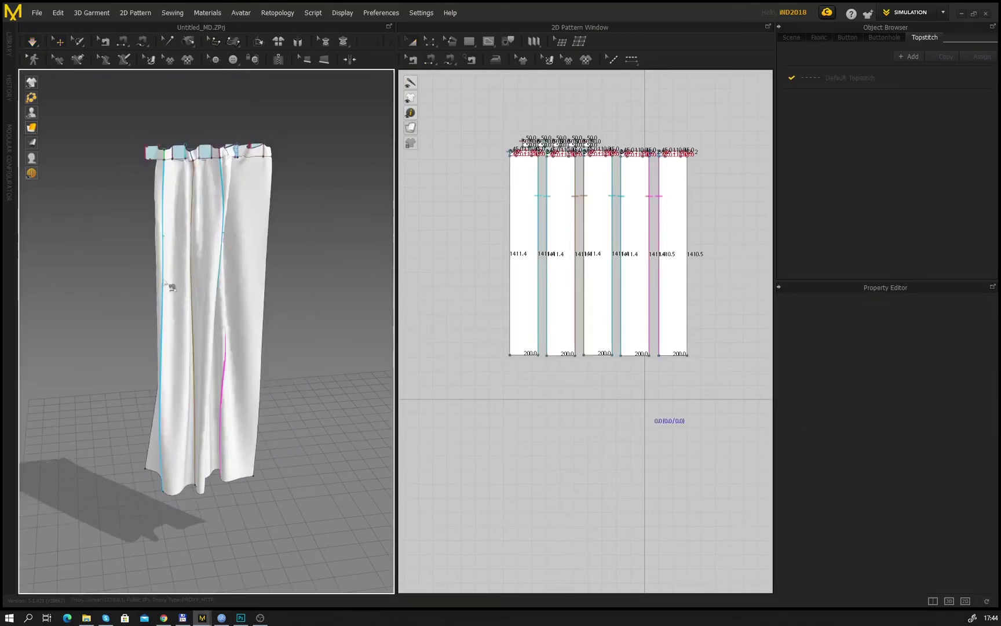
Step: Sew the short line segment at the first panel's header and simulate the curtain again
scroll(172, 286, up, 5)
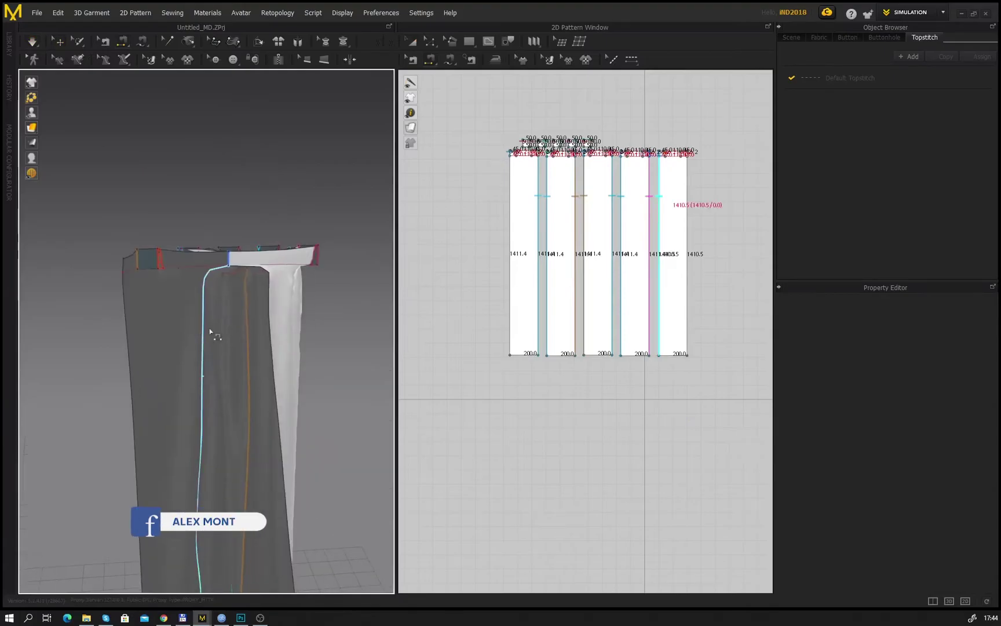
scroll(552, 138, up, 5)
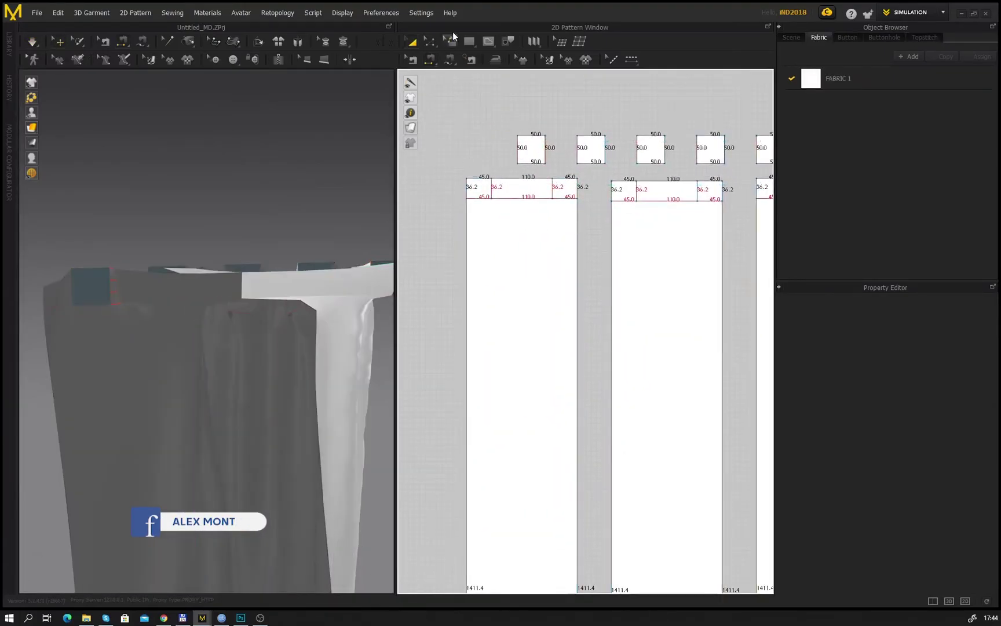
key(b)
click(478, 198)
scroll(479, 213, down, 5)
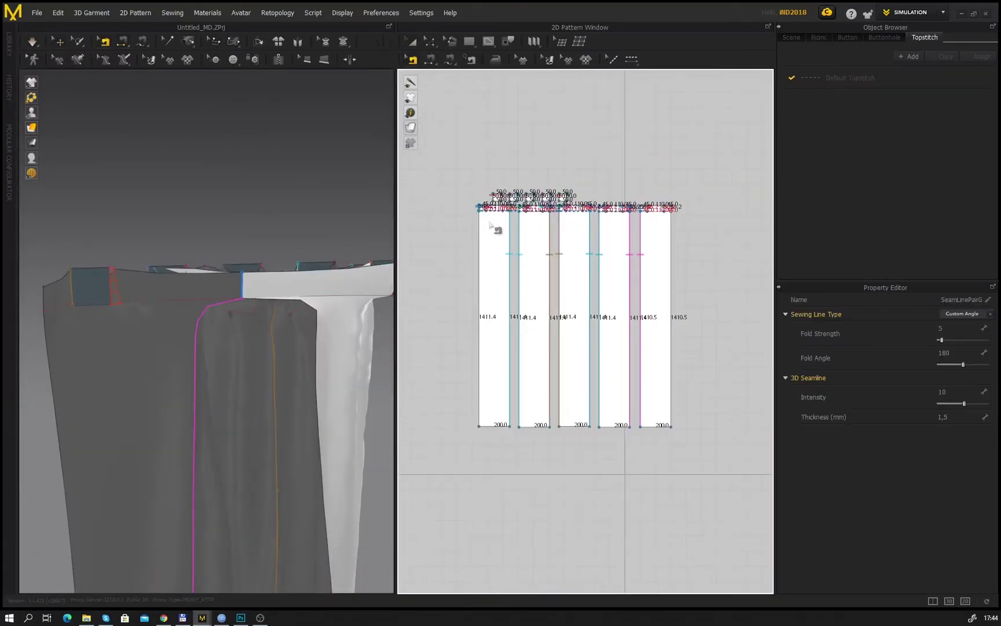
click(496, 226)
key(space)
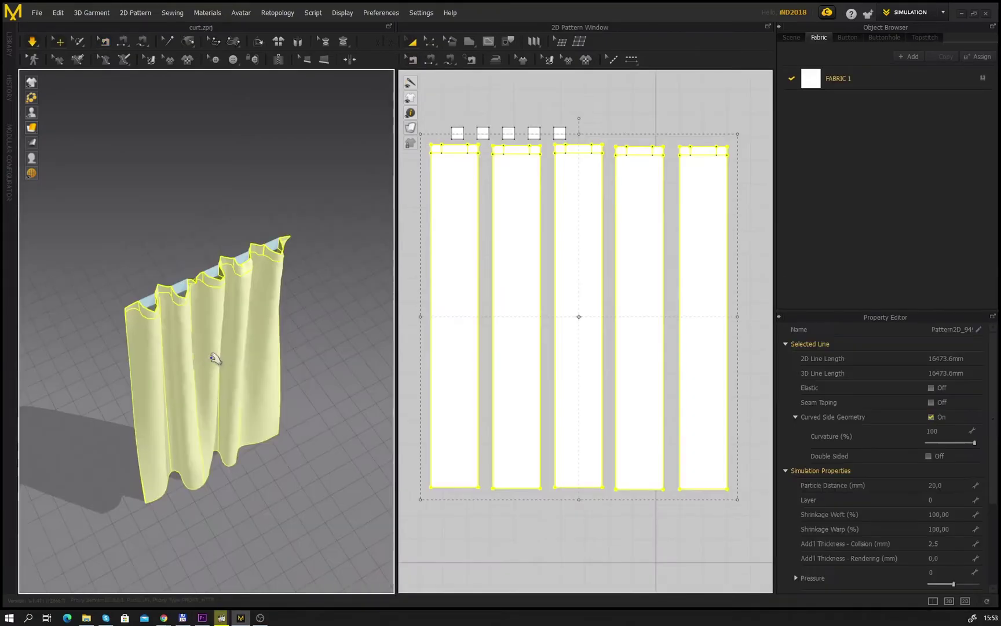
Step: Pull the header folds of the second to fifth panels into more even pleats while the simulation runs
mouse_move(214, 358)
right_down()
mouse_move(235, 298)
mouse_move(226, 365)
mouse_move(210, 355)
mouse_move(211, 364)
right_up()
drag(216, 293, 255, 241)
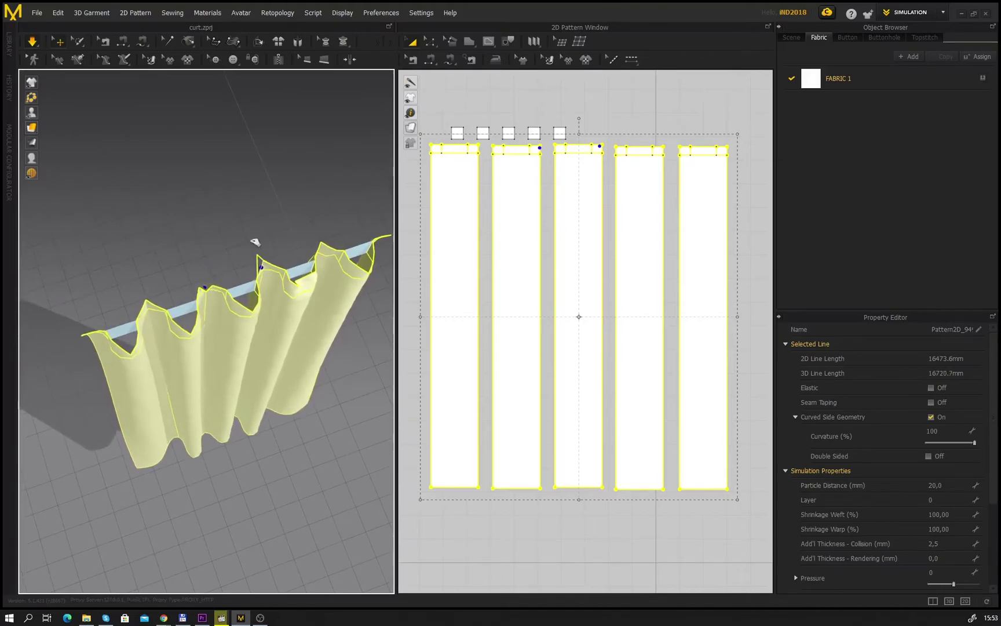
drag(317, 286, 310, 294)
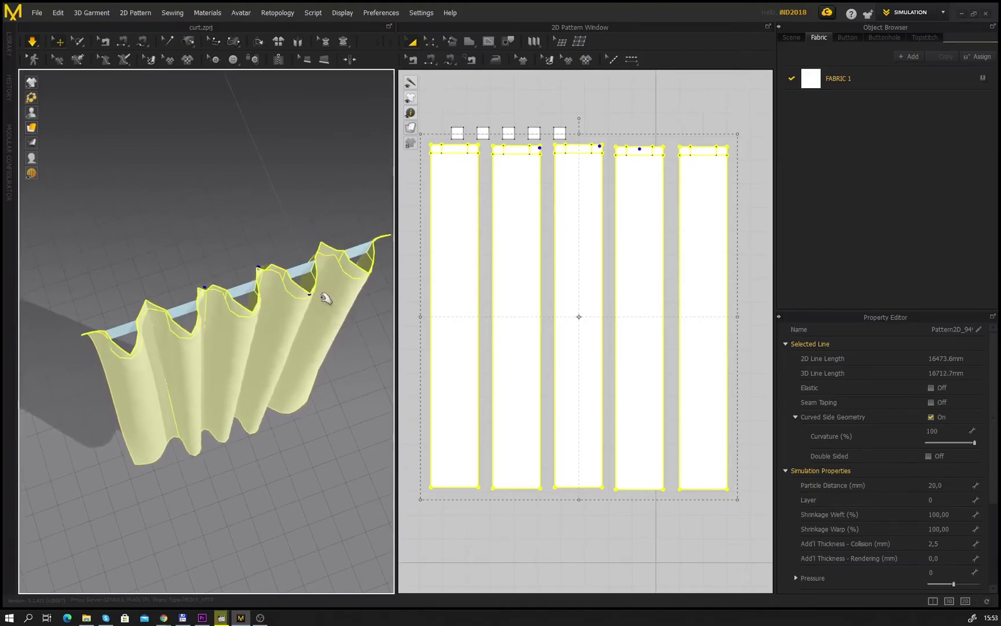
drag(336, 245, 324, 250)
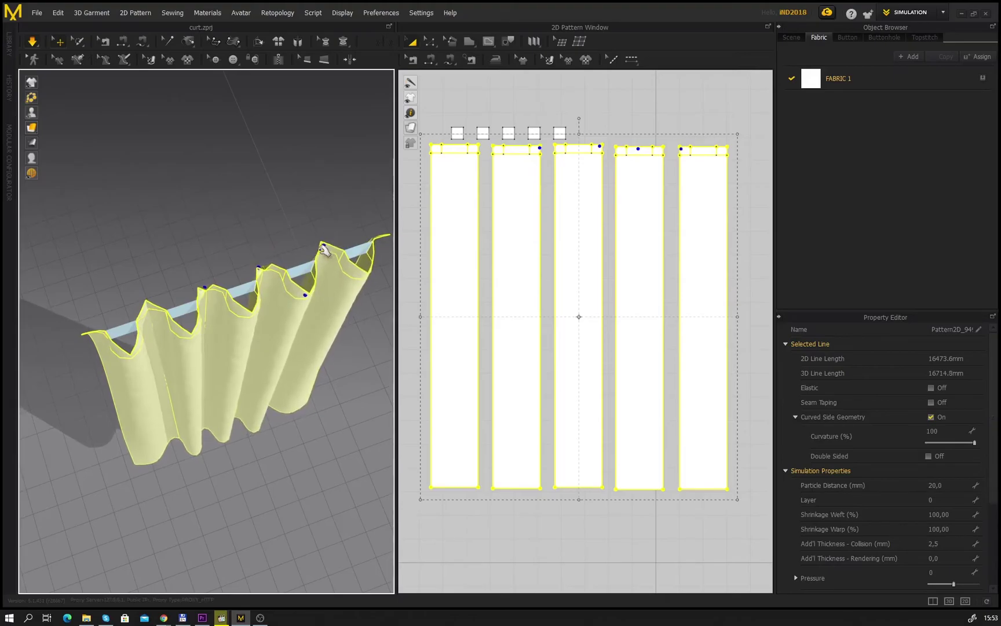
click(292, 210)
mouse_move(243, 238)
right_down()
mouse_move(245, 205)
mouse_move(231, 250)
right_up()
drag(214, 236, 217, 198)
click(211, 237)
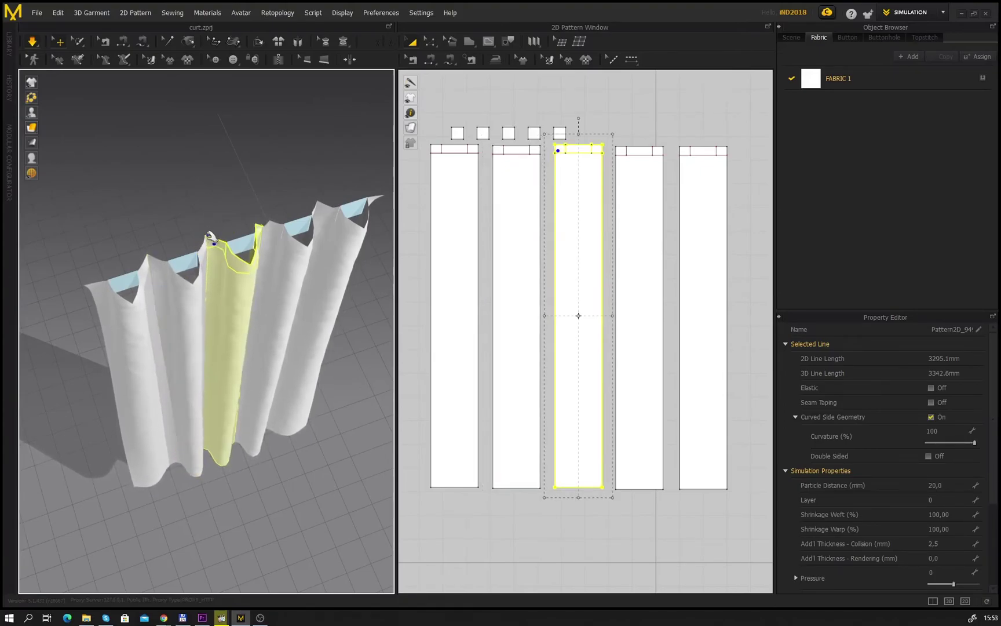
Step: Set the physical property preset of FABRIC 1 to Cotton_Canvas
click(242, 192)
right_drag(242, 193, 201, 228)
click(445, 240)
shift+click(521, 253)
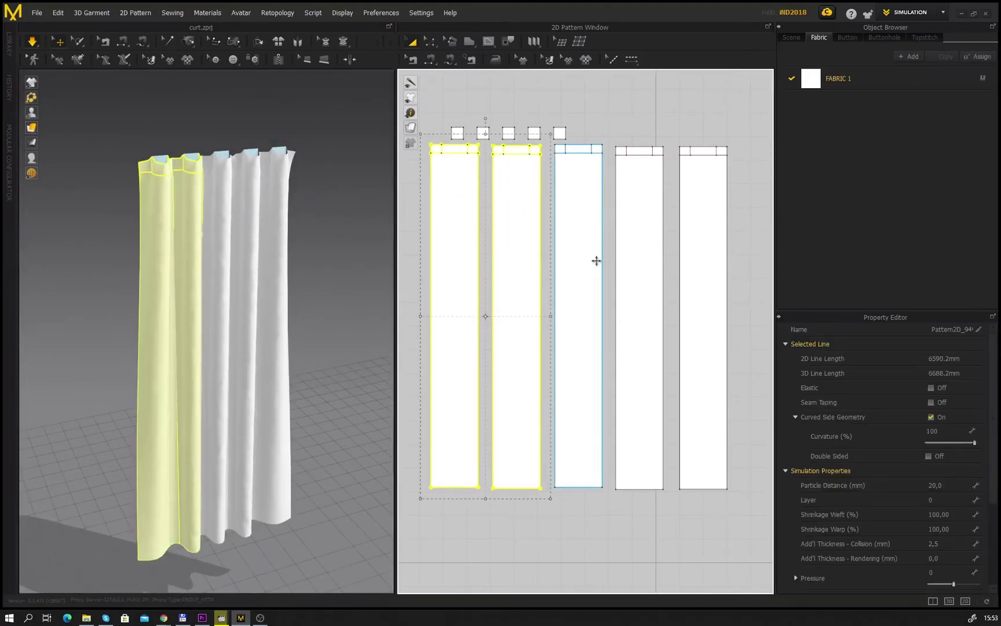
shift+click(597, 259)
shift+click(639, 271)
shift+click(696, 272)
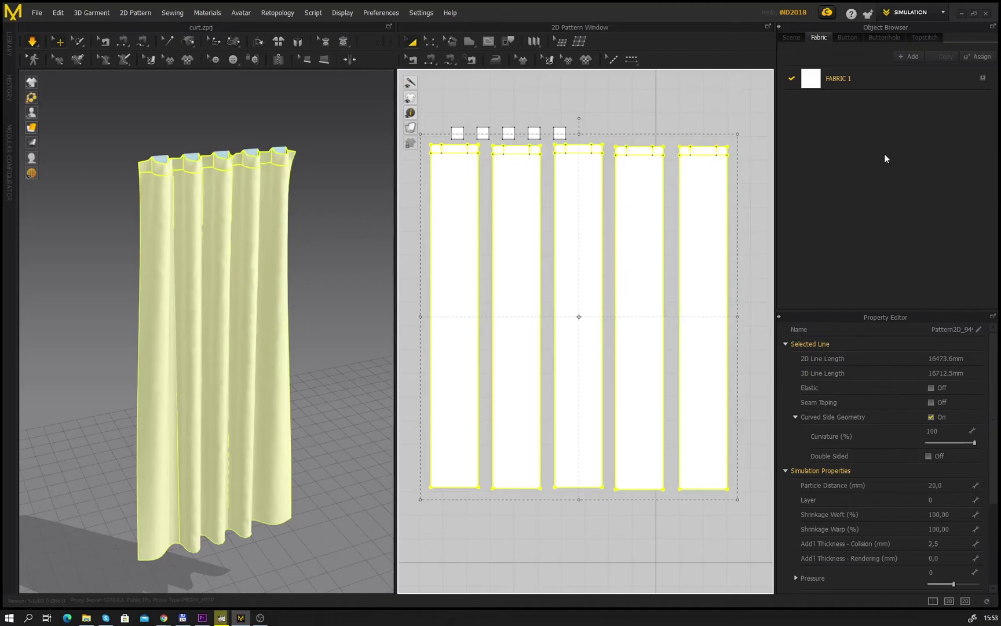
click(914, 84)
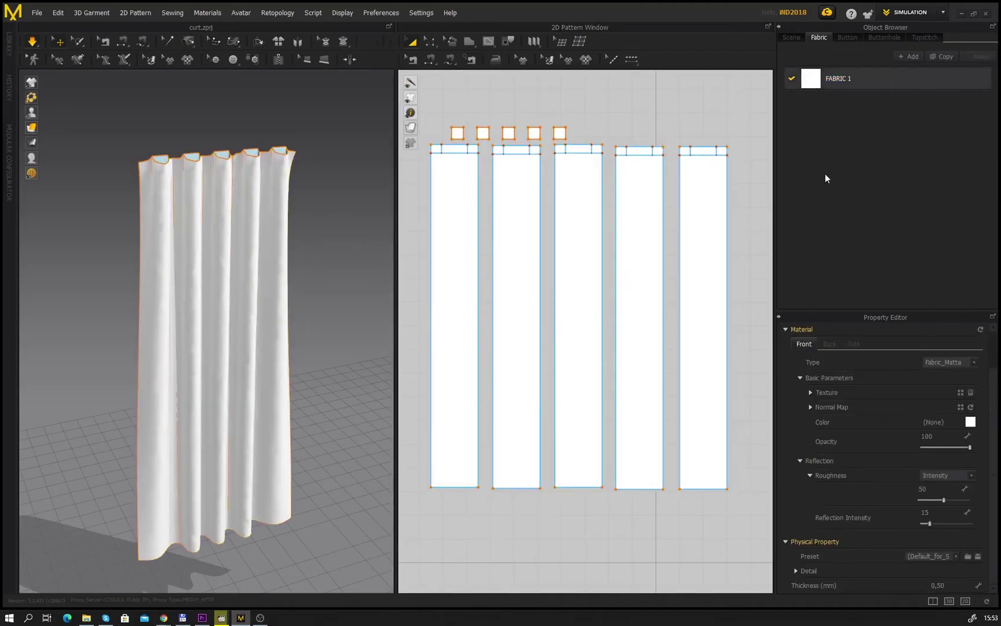
click(955, 557)
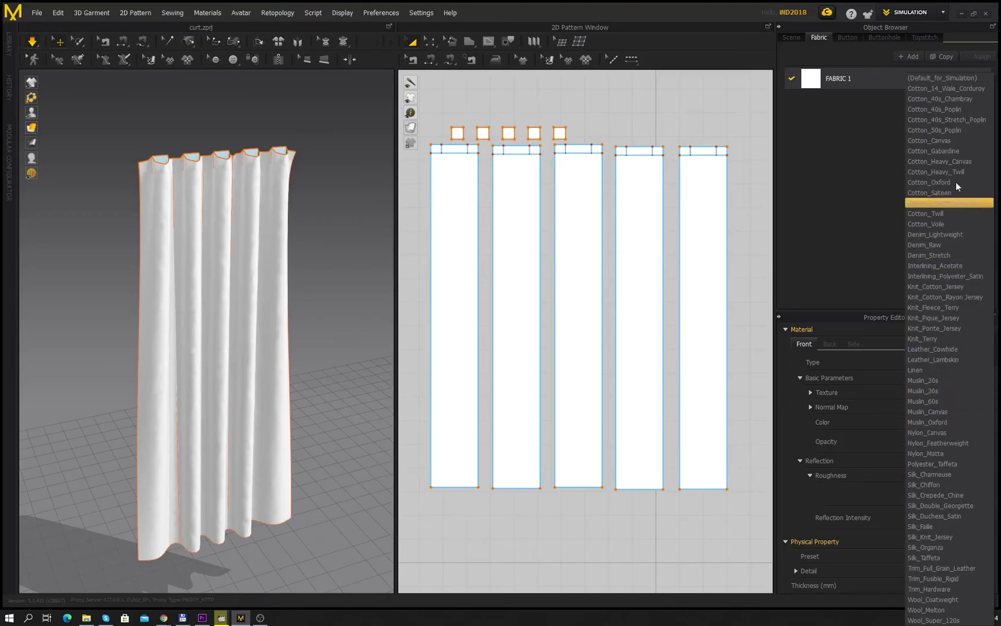
click(943, 140)
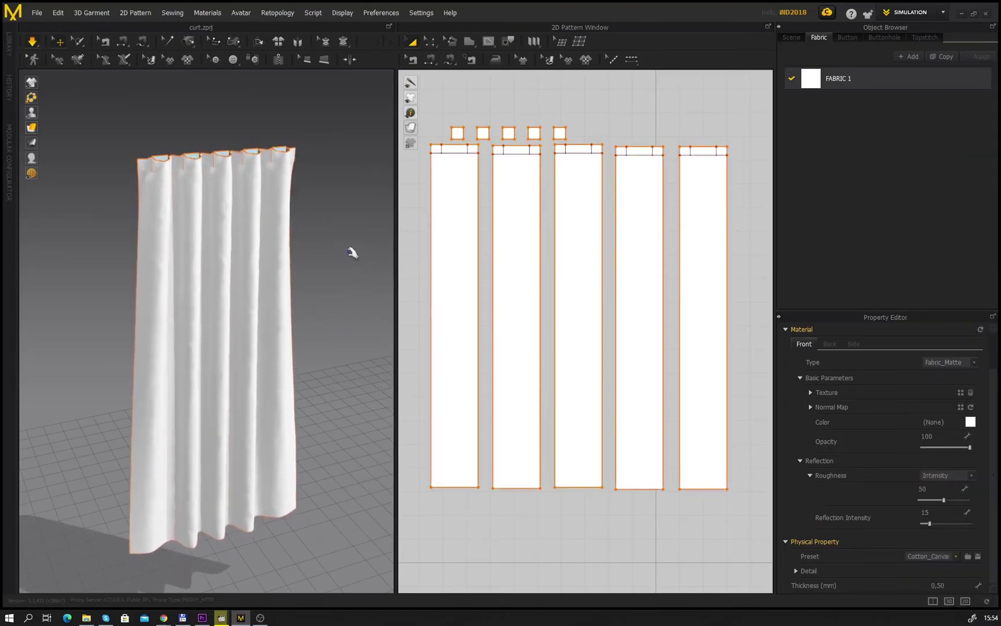
Step: Adjust the header pleats of the second and third panels in the running simulation
right_drag(353, 252, 203, 234)
click(328, 284)
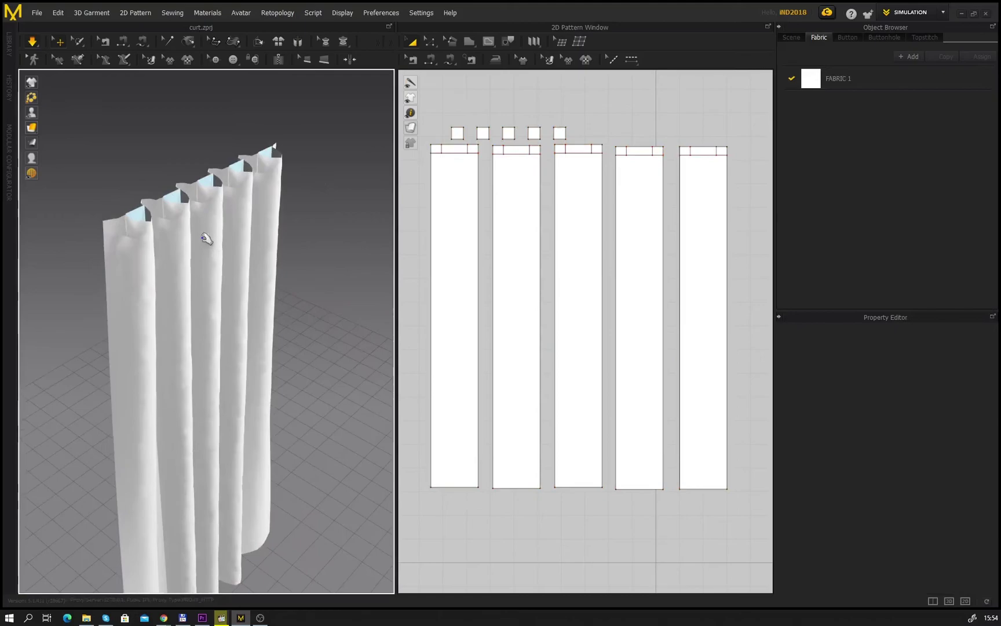
mouse_move(169, 223)
mouse_down()
mouse_move(200, 255)
mouse_move(169, 223)
mouse_up()
click(213, 204)
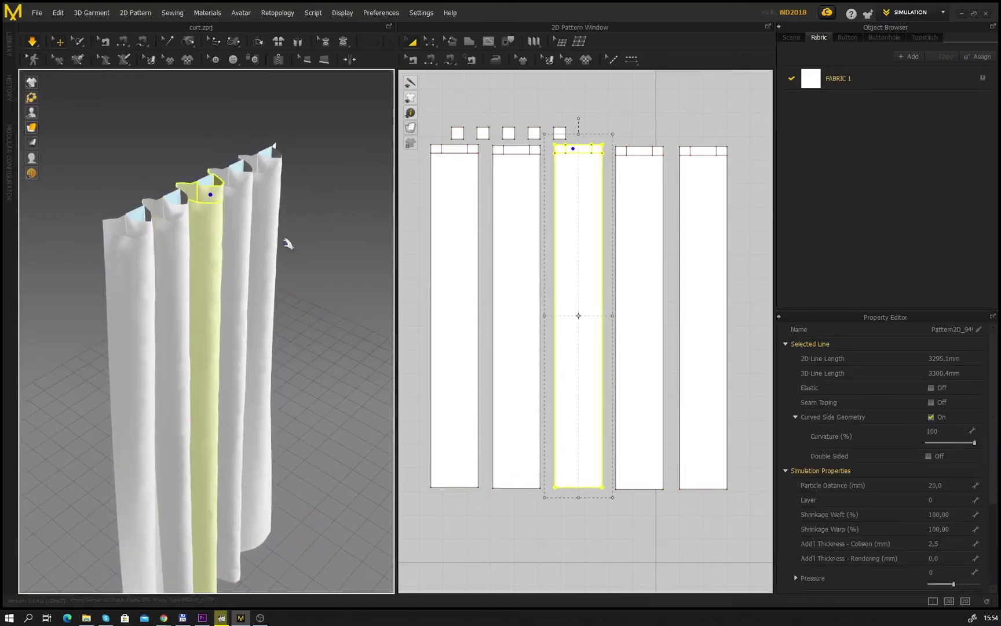
click(352, 269)
right_drag(352, 269, 261, 266)
scroll(297, 276, down, 2)
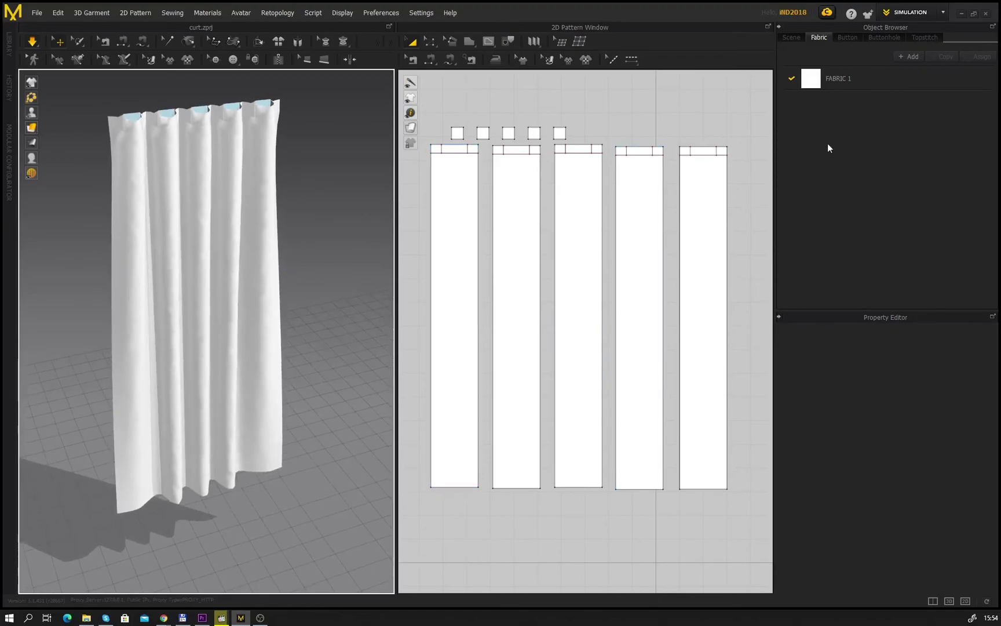
Step: Set the particle distance of all five curtain panels to 10 mm
click(700, 230)
shift+click(634, 242)
shift+click(570, 242)
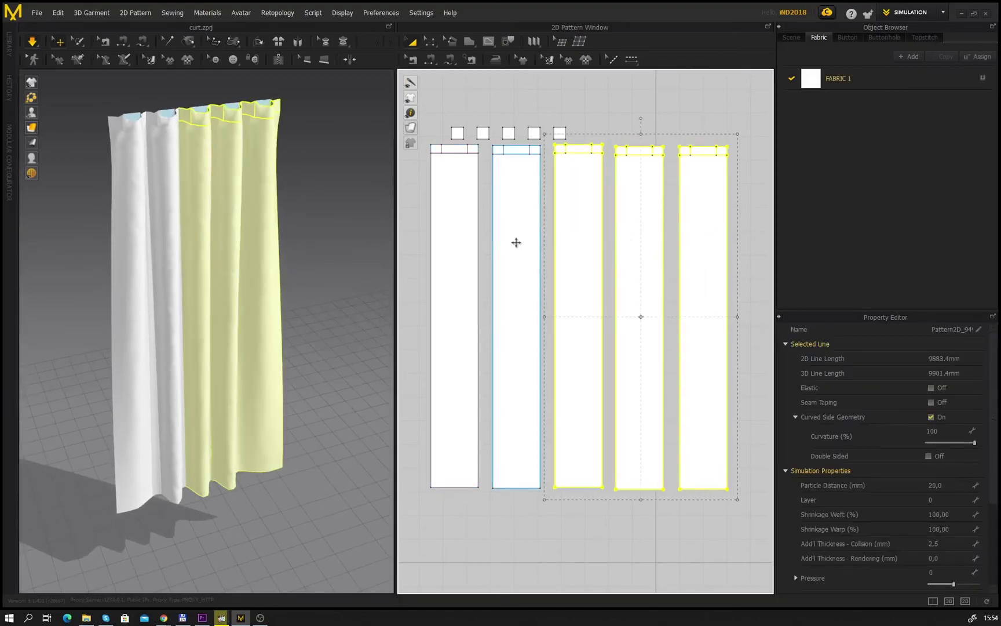
shift+click(514, 242)
shift+click(465, 239)
click(945, 489)
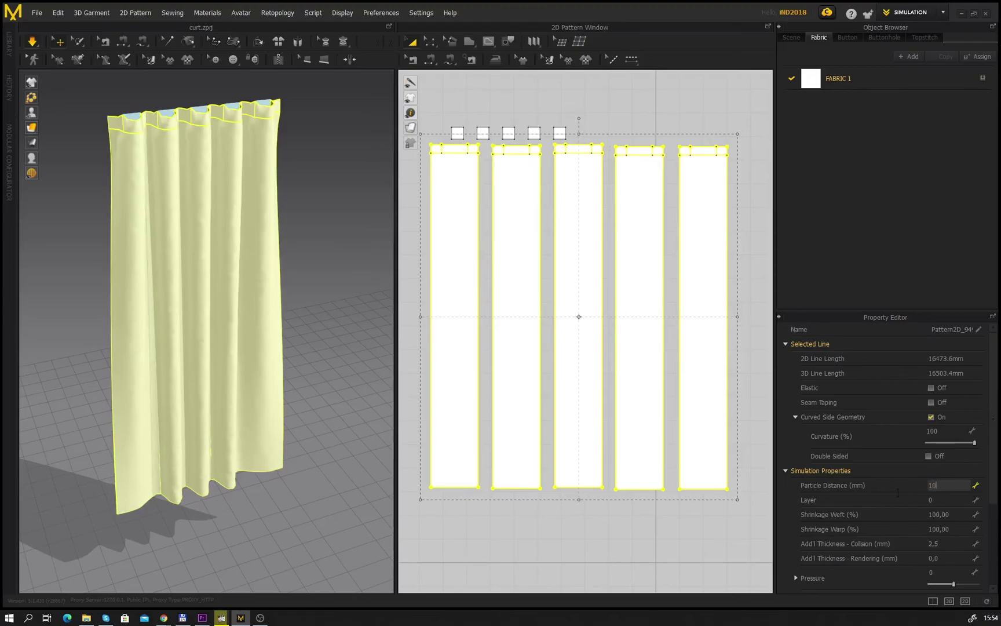
text(10)
key(Return)
click(299, 199)
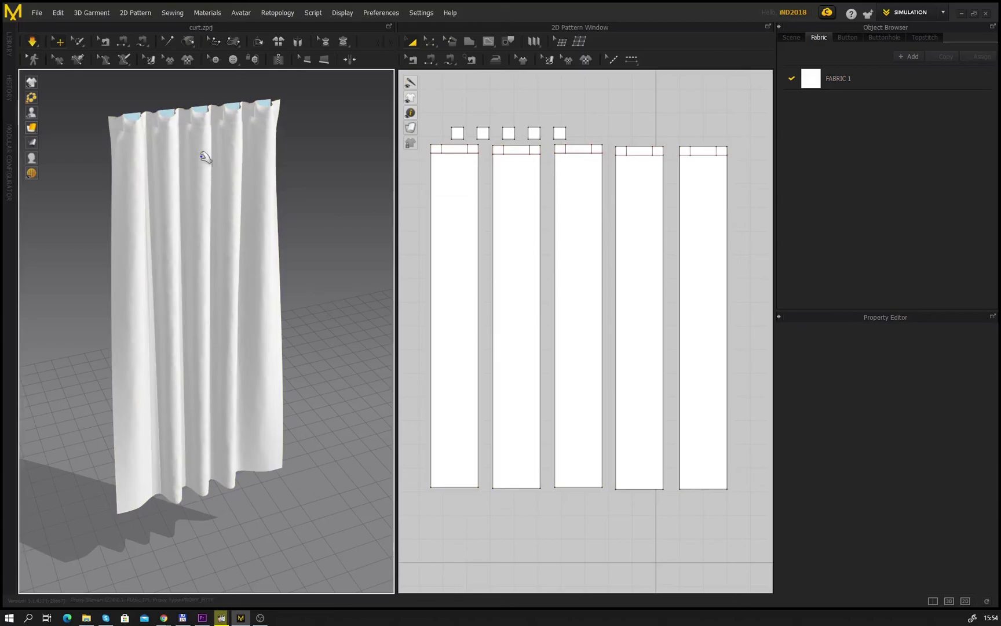
Step: Tug the header folds of the second, third and fourth panels to even out the refined pleats
right_drag(217, 183, 190, 222)
scroll(189, 212, up, 5)
click(182, 186)
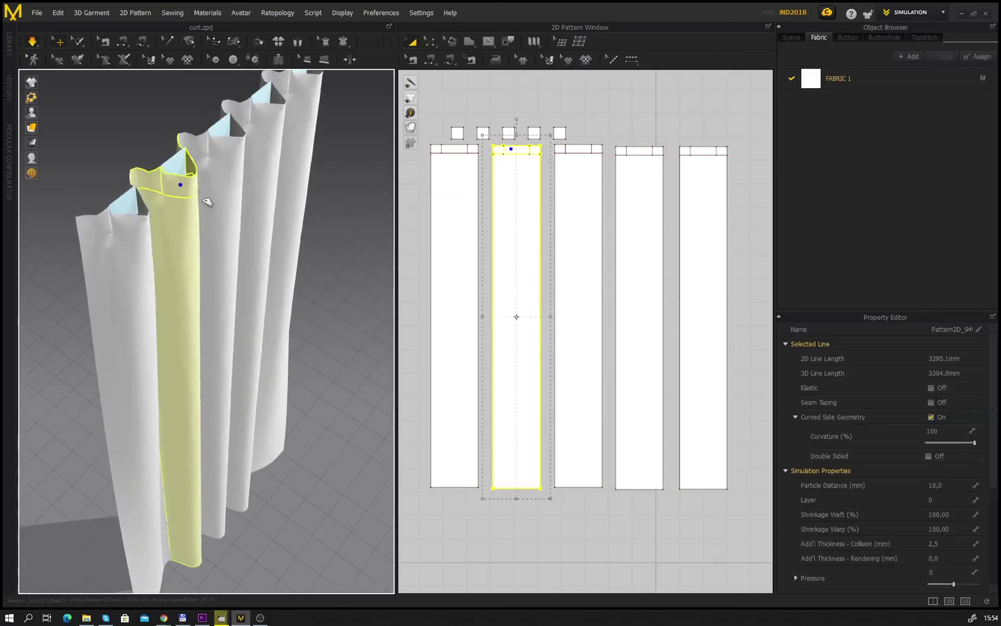
click(229, 158)
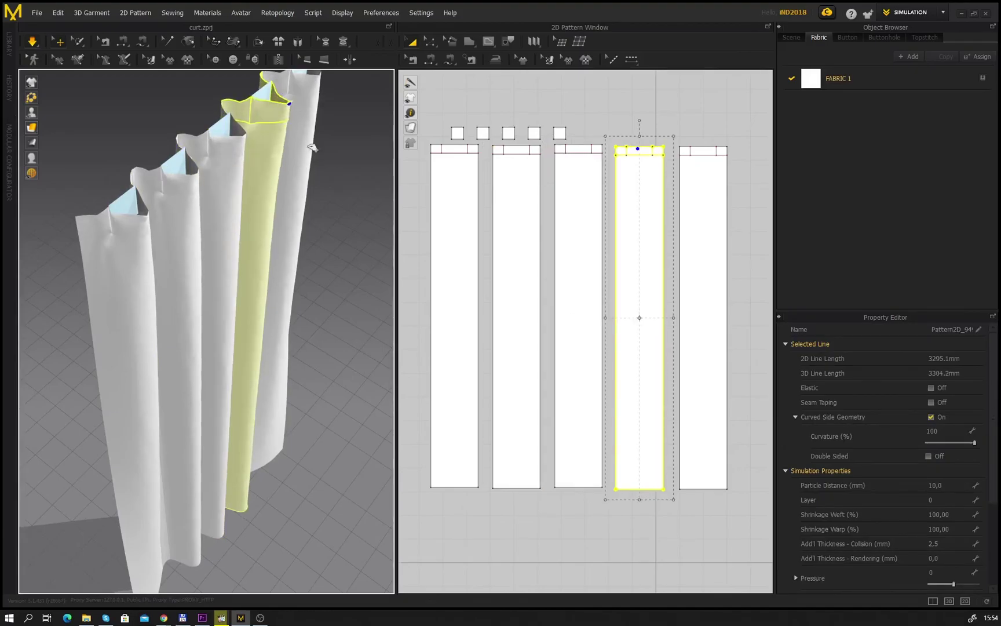
click(291, 241)
right_drag(289, 241, 235, 204)
scroll(234, 205, down, 5)
middle_drag(230, 259, 222, 210)
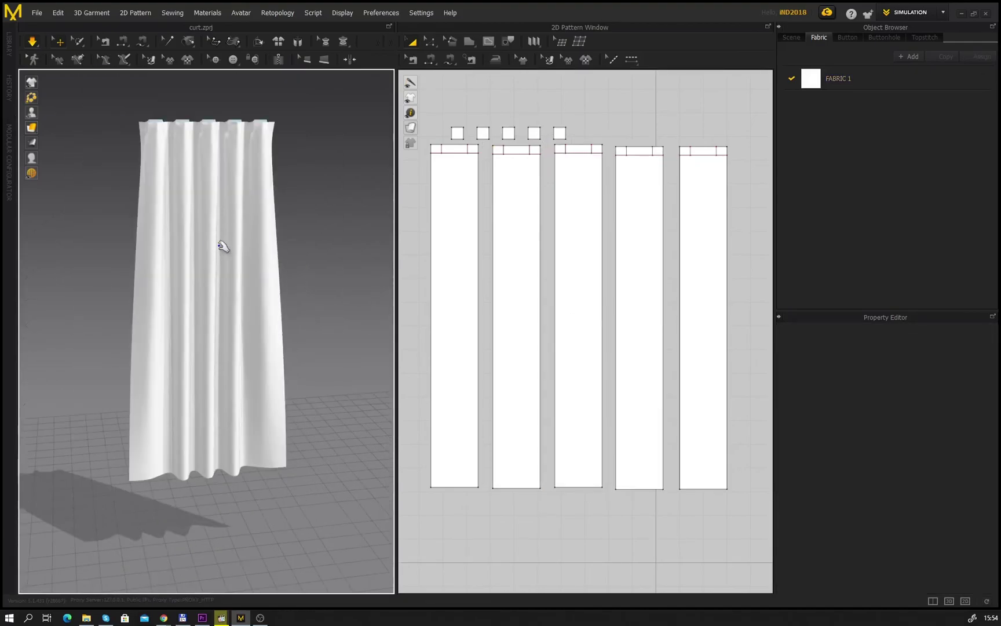
Step: Gather the curtain's lower part towards its middle and pull the bottom corners of the two outer panels outward
click(237, 408)
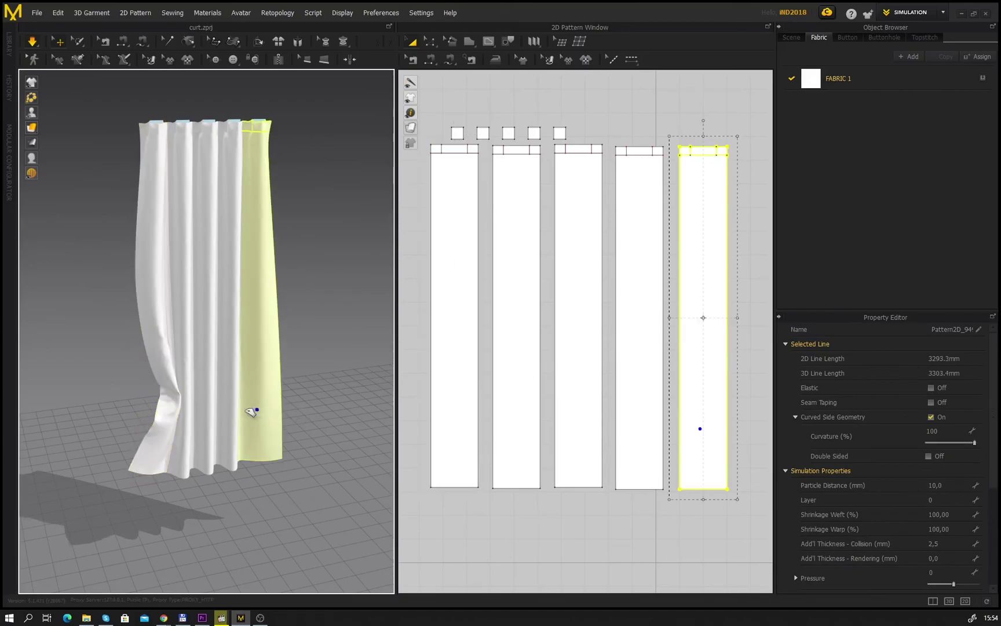
click(331, 322)
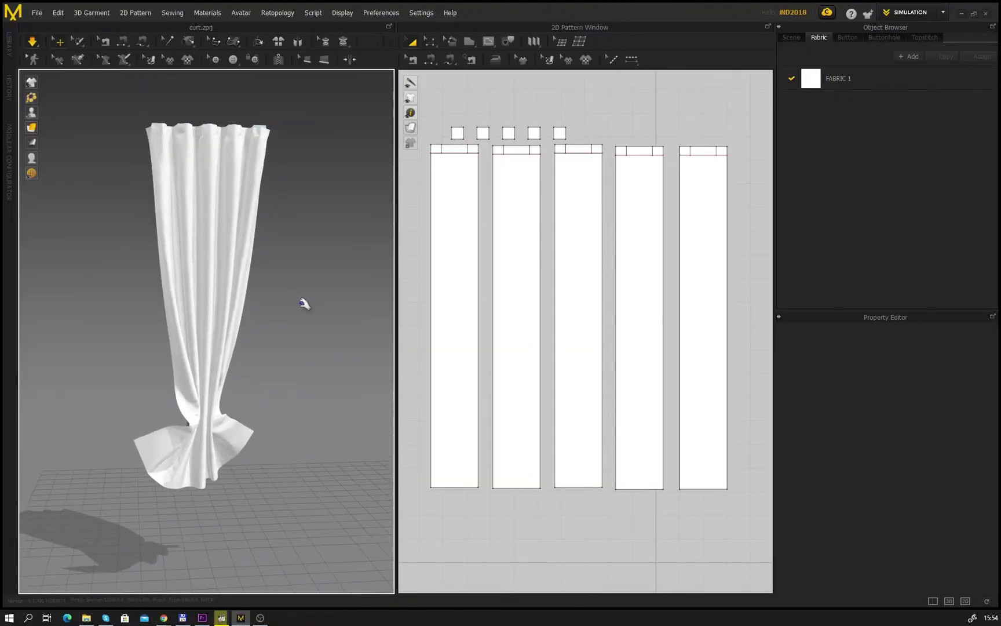
click(237, 441)
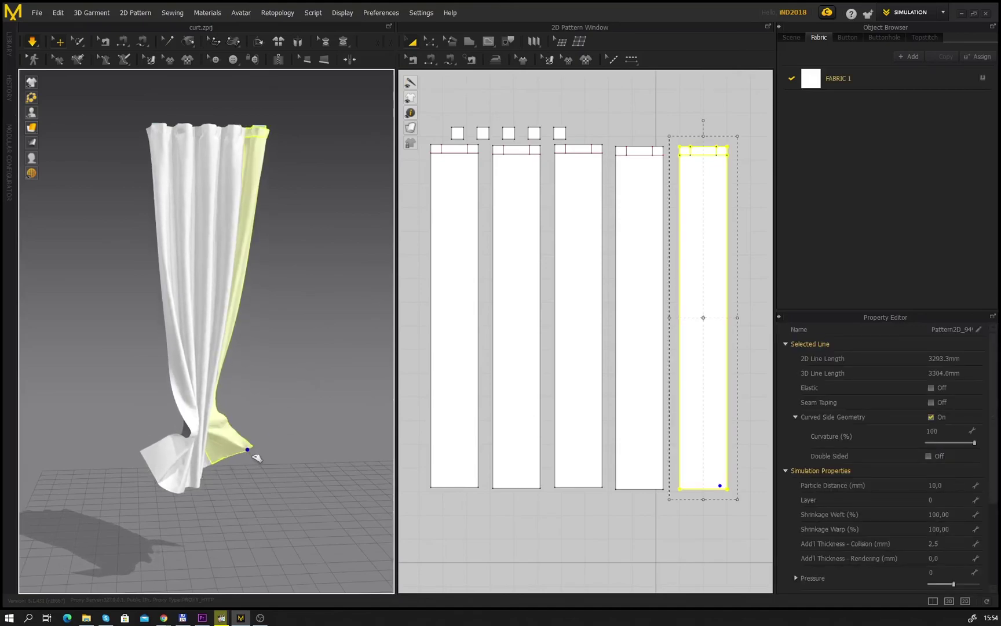
click(154, 472)
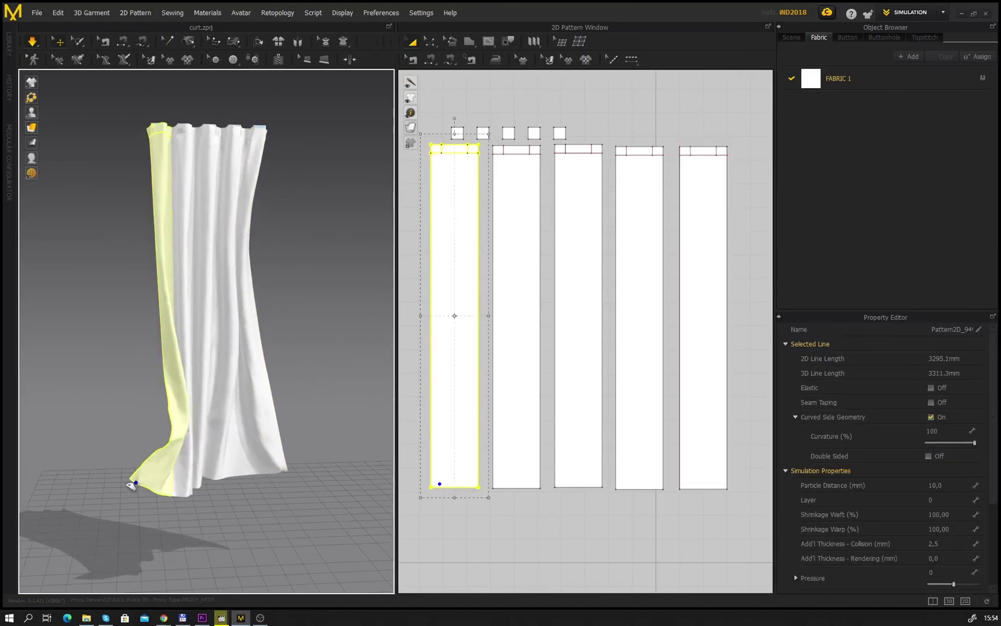